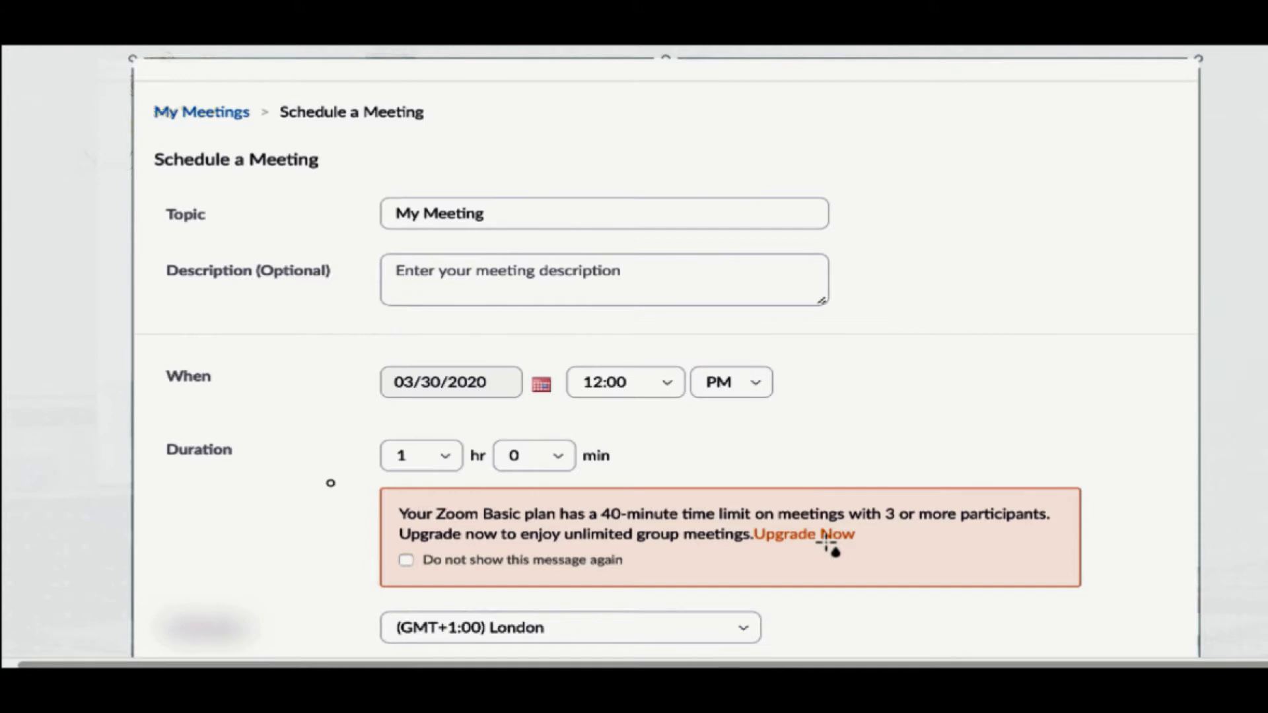
Step: Examine the meeting scheduling form's options for time, duration, meeting ID, password, video, audio, and participant entry
{"action": "scroll", "coordinate": [829, 545], "scroll_direction": "down", "scroll_amount": 1}
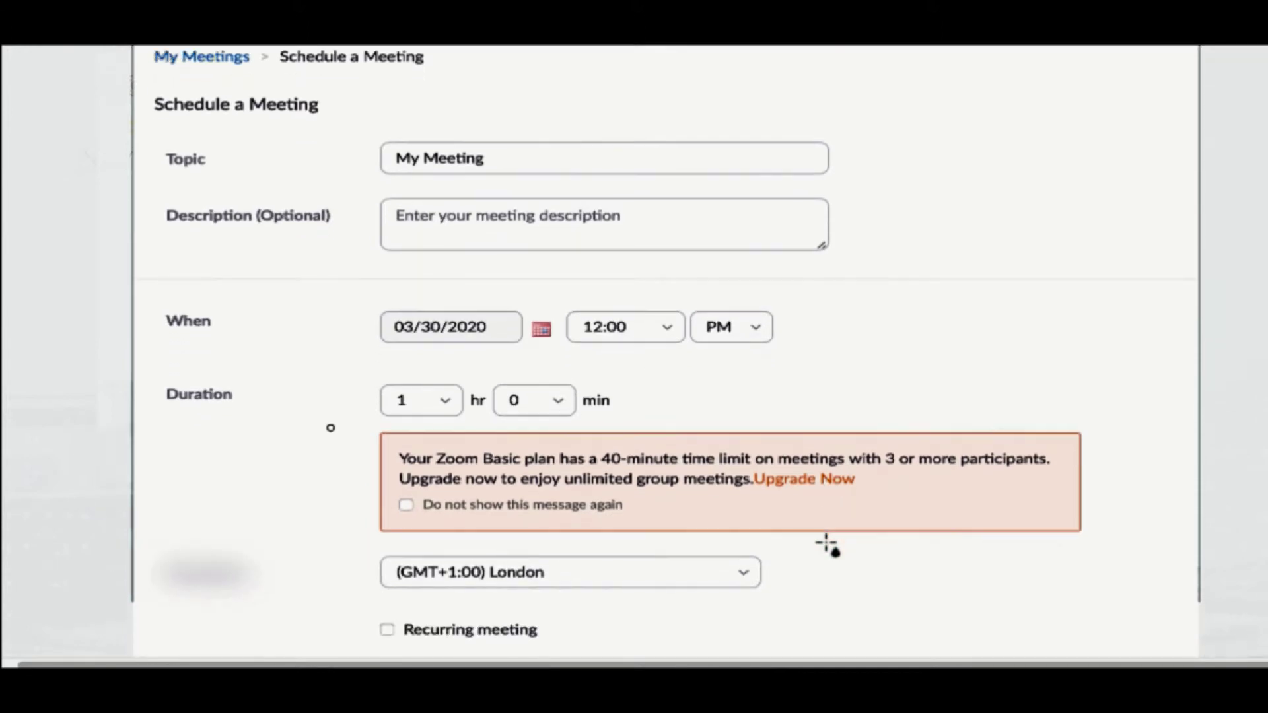
{"action": "scroll", "coordinate": [830, 545], "scroll_direction": "down", "scroll_amount": 3}
{"action": "scroll", "coordinate": [827, 544], "scroll_direction": "down", "scroll_amount": 3}
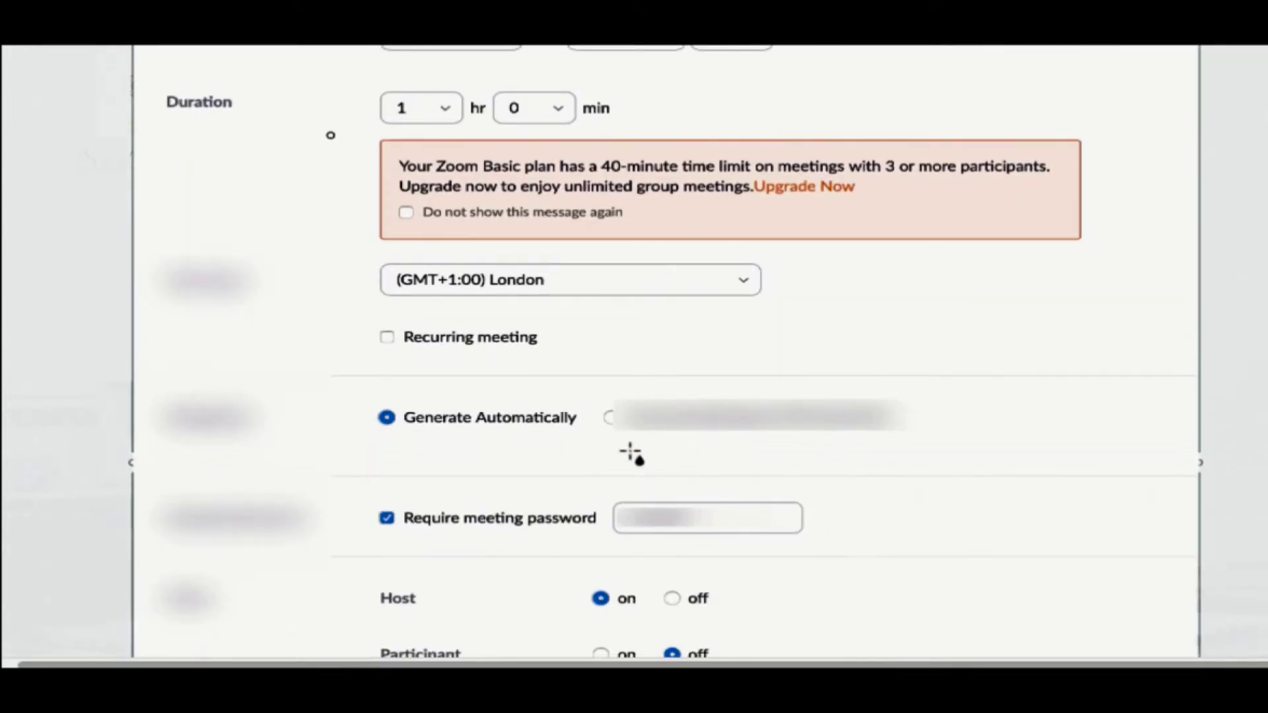
{"action": "scroll", "coordinate": [838, 489], "scroll_direction": "down", "scroll_amount": 1}
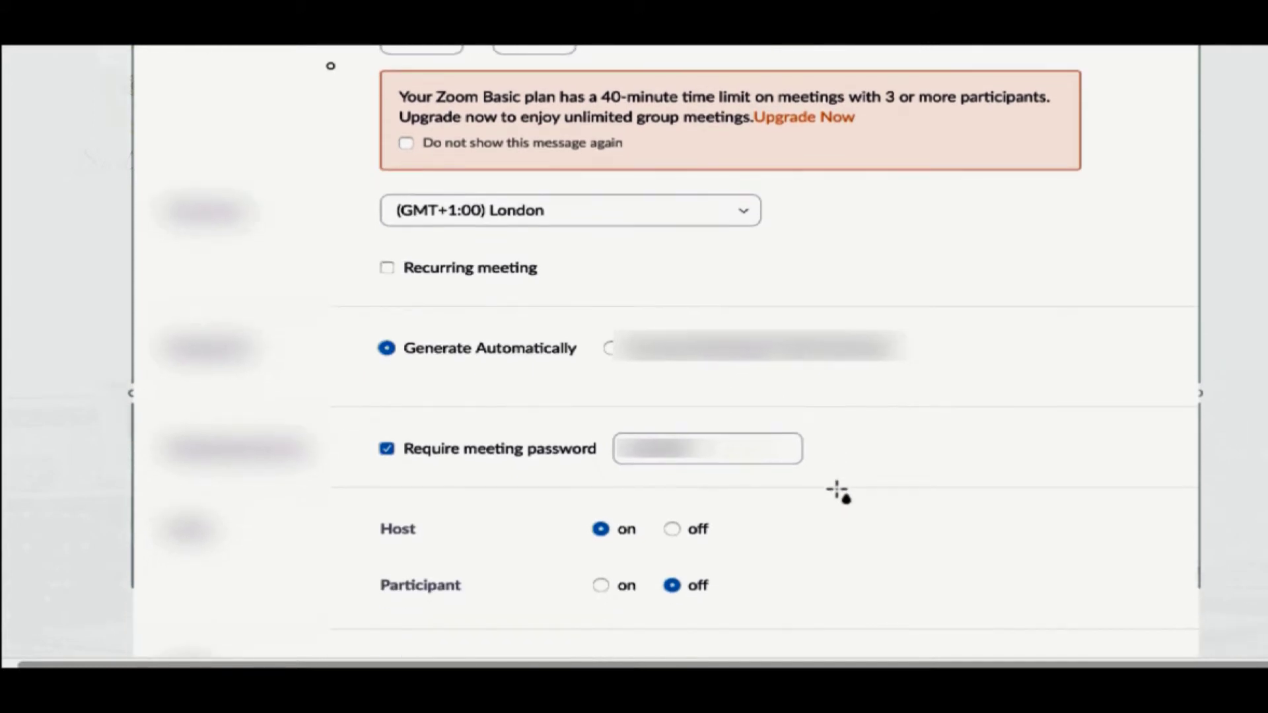
{"action": "scroll", "coordinate": [837, 490], "scroll_direction": "down", "scroll_amount": 3}
{"action": "scroll", "coordinate": [837, 490], "scroll_direction": "down", "scroll_amount": 1}
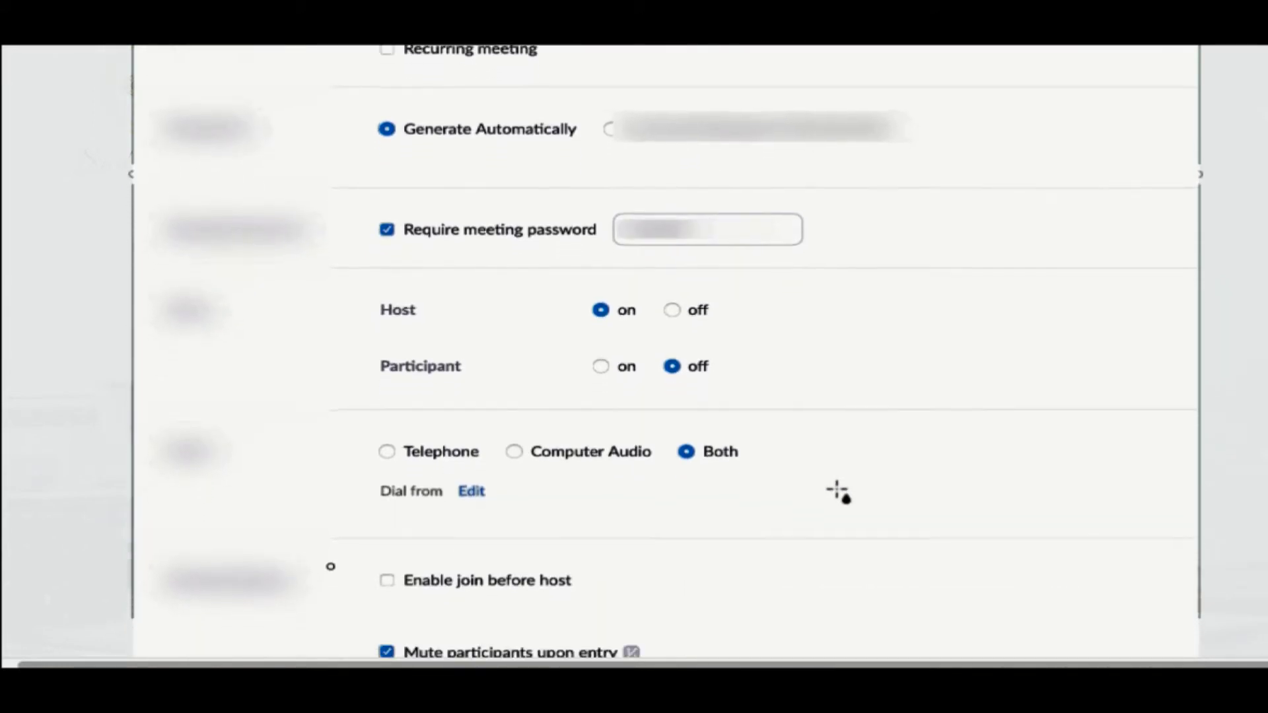
{"action": "scroll", "coordinate": [837, 490], "scroll_direction": "down", "scroll_amount": 2}
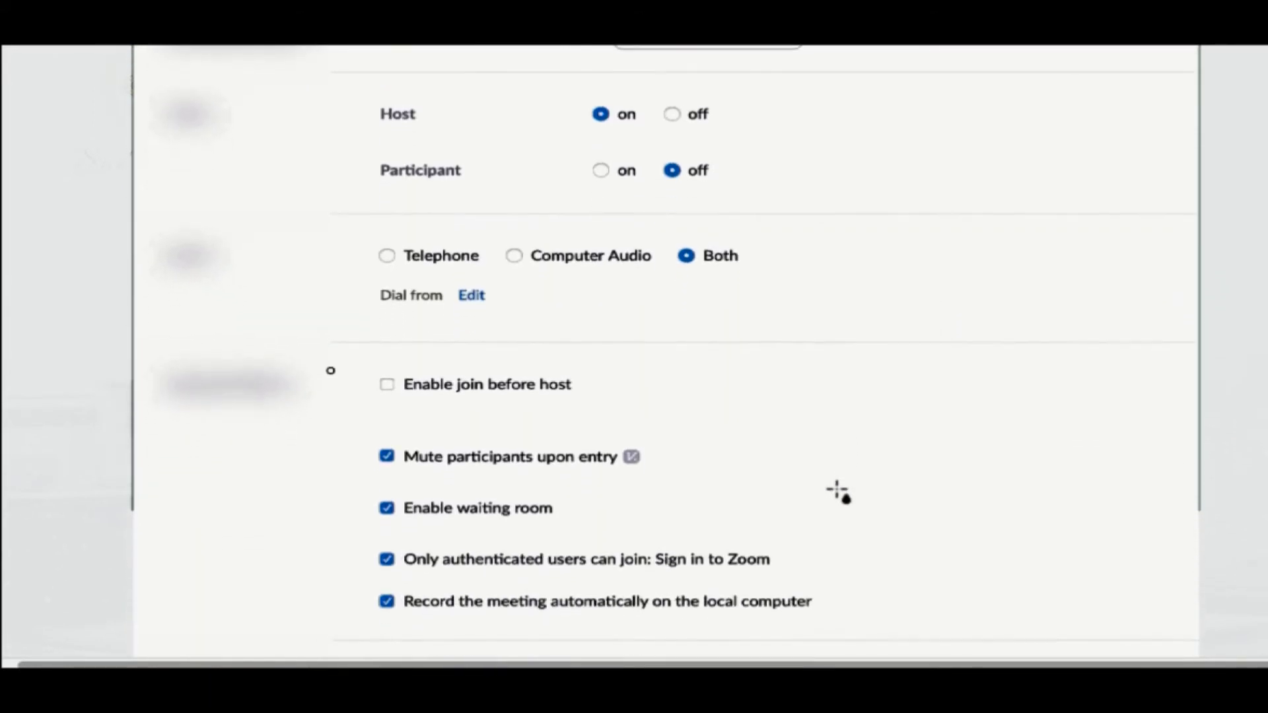
{"action": "scroll", "coordinate": [838, 490], "scroll_direction": "up", "scroll_amount": 2}
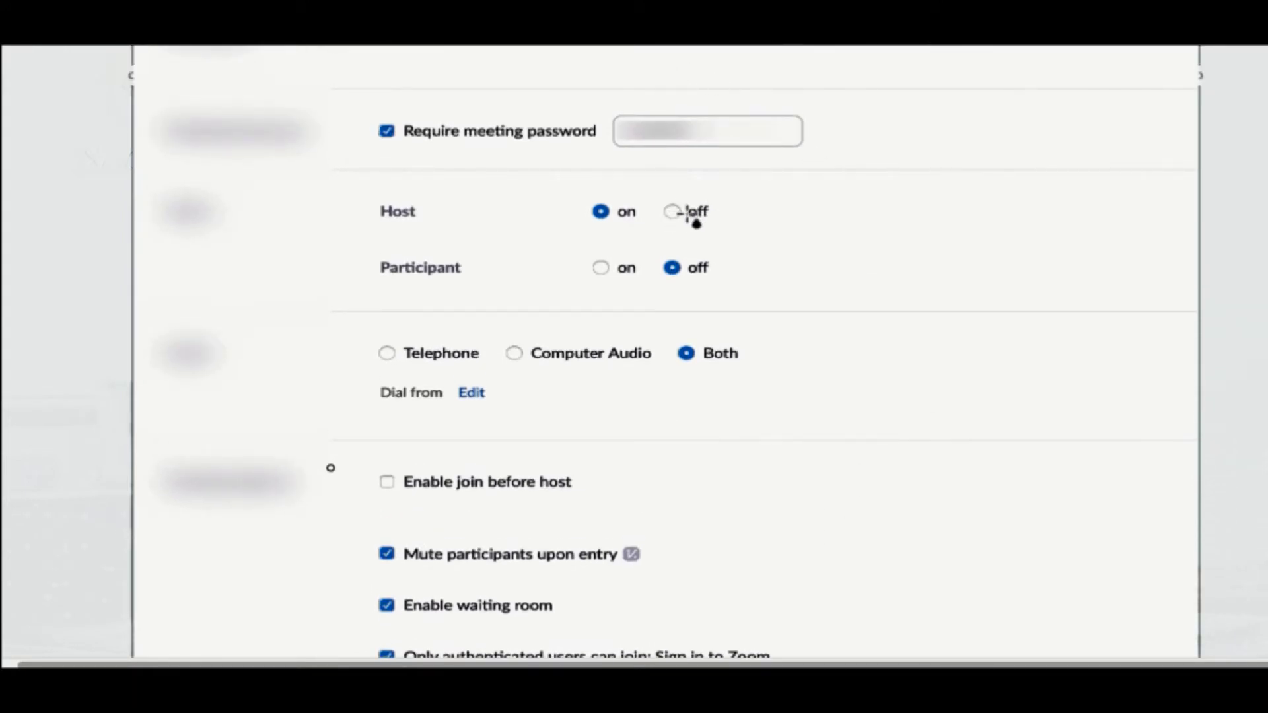
{"action": "scroll", "coordinate": [745, 343], "scroll_direction": "down", "scroll_amount": 3}
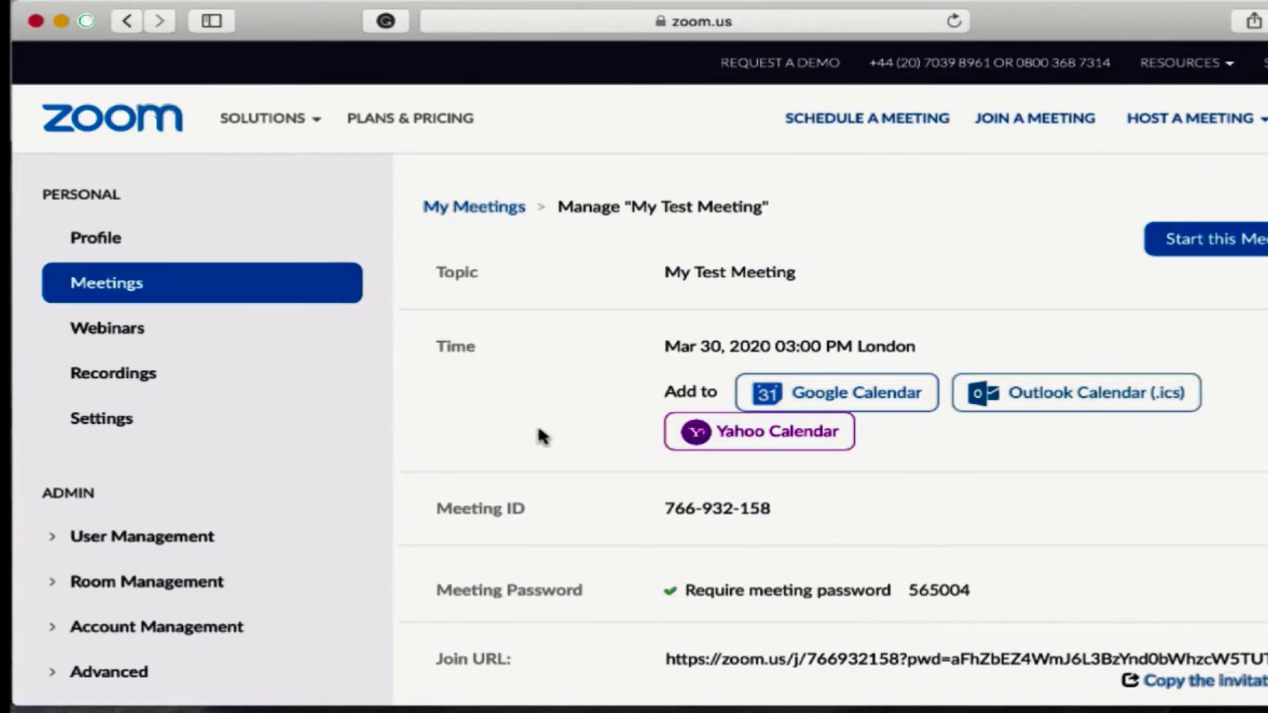
Step: Save the scheduled My Test Meeting as a meeting template named "My Meeting Template"
{"action": "scroll", "coordinate": [538, 435], "scroll_direction": "down", "scroll_amount": 15}
{"action": "scroll", "coordinate": [543, 436], "scroll_direction": "up", "scroll_amount": 5}
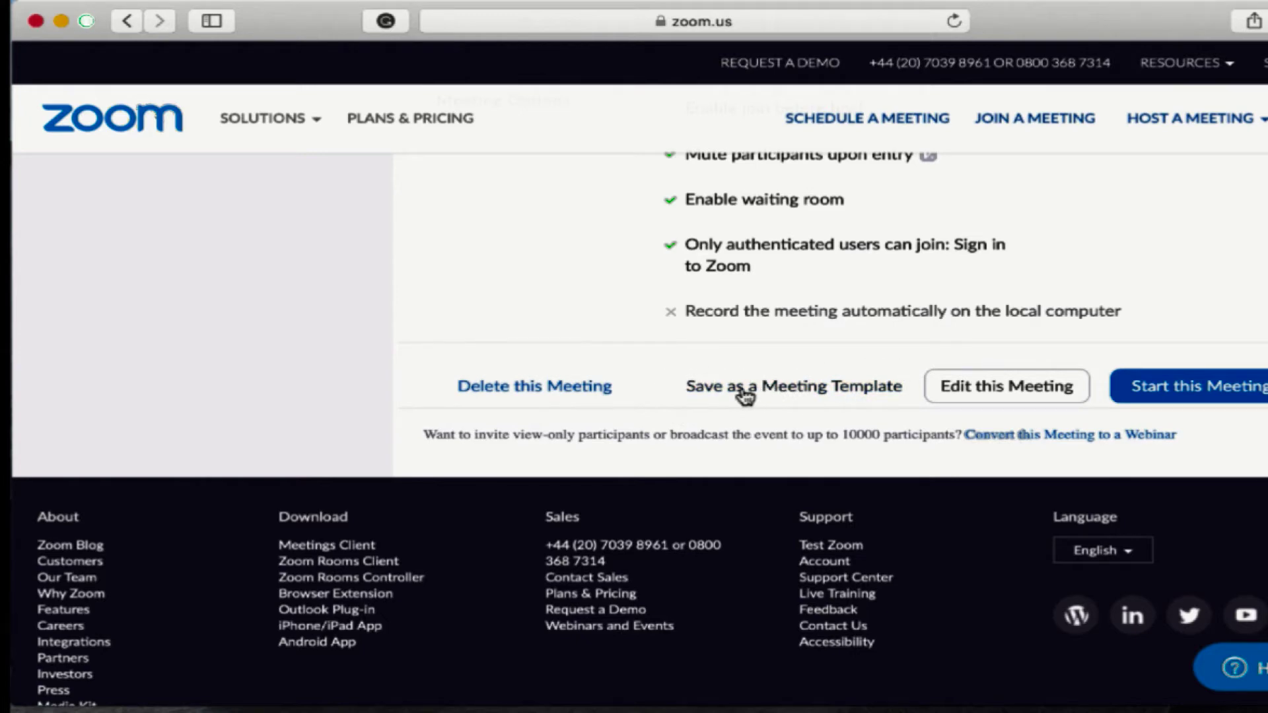
{"action": "left_click", "coordinate": [786, 395]}
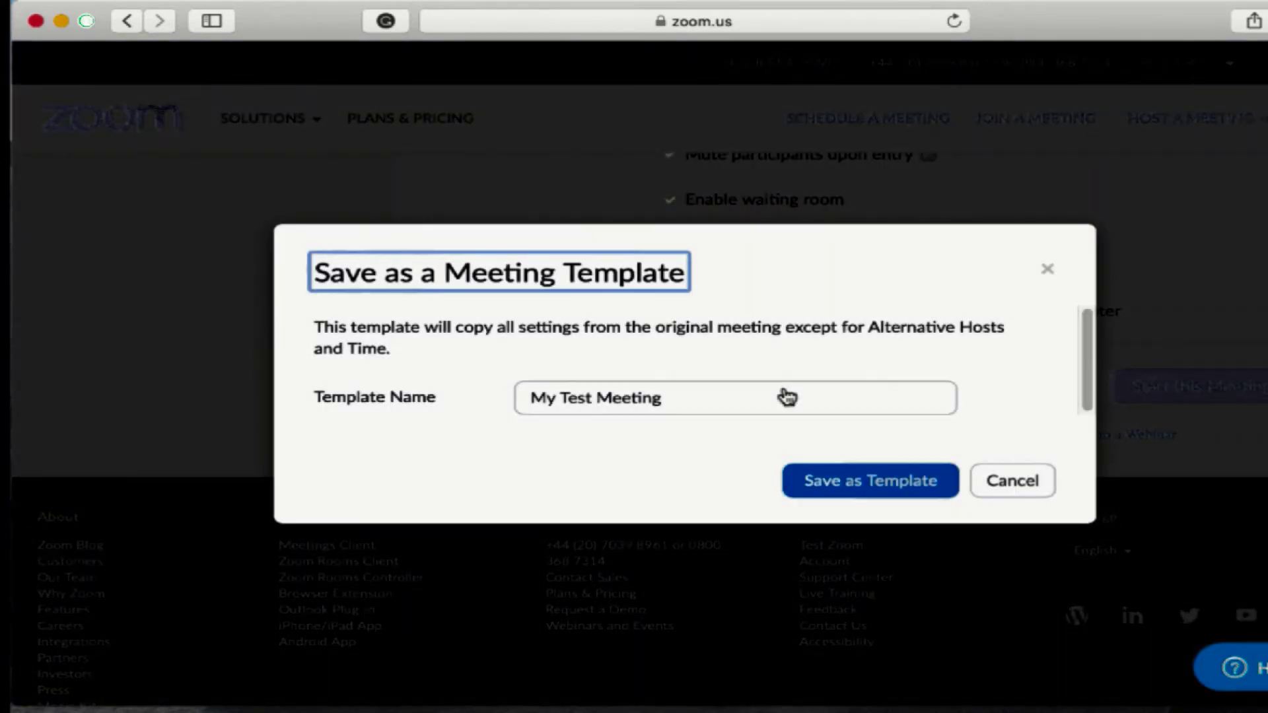
{"action": "double_click", "coordinate": [571, 399]}
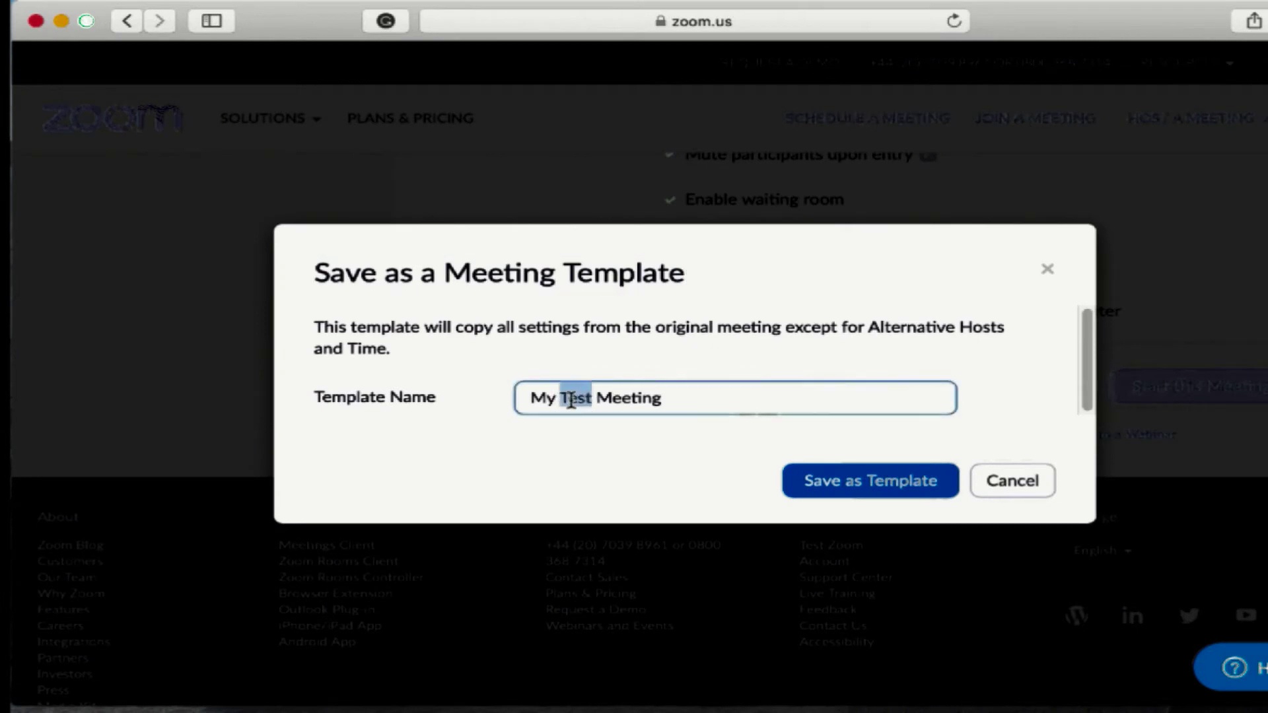
{"action": "key", "text": "BackSpace"}
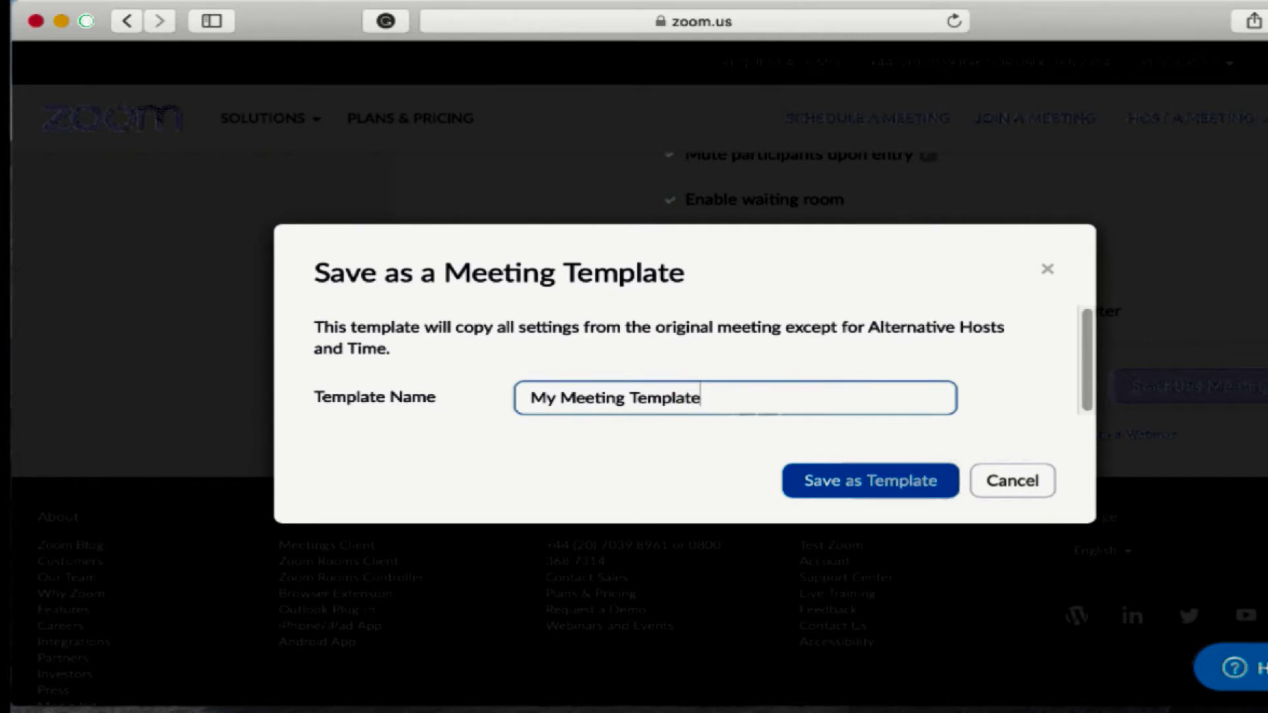
{"action": "left_click", "coordinate": [819, 485]}
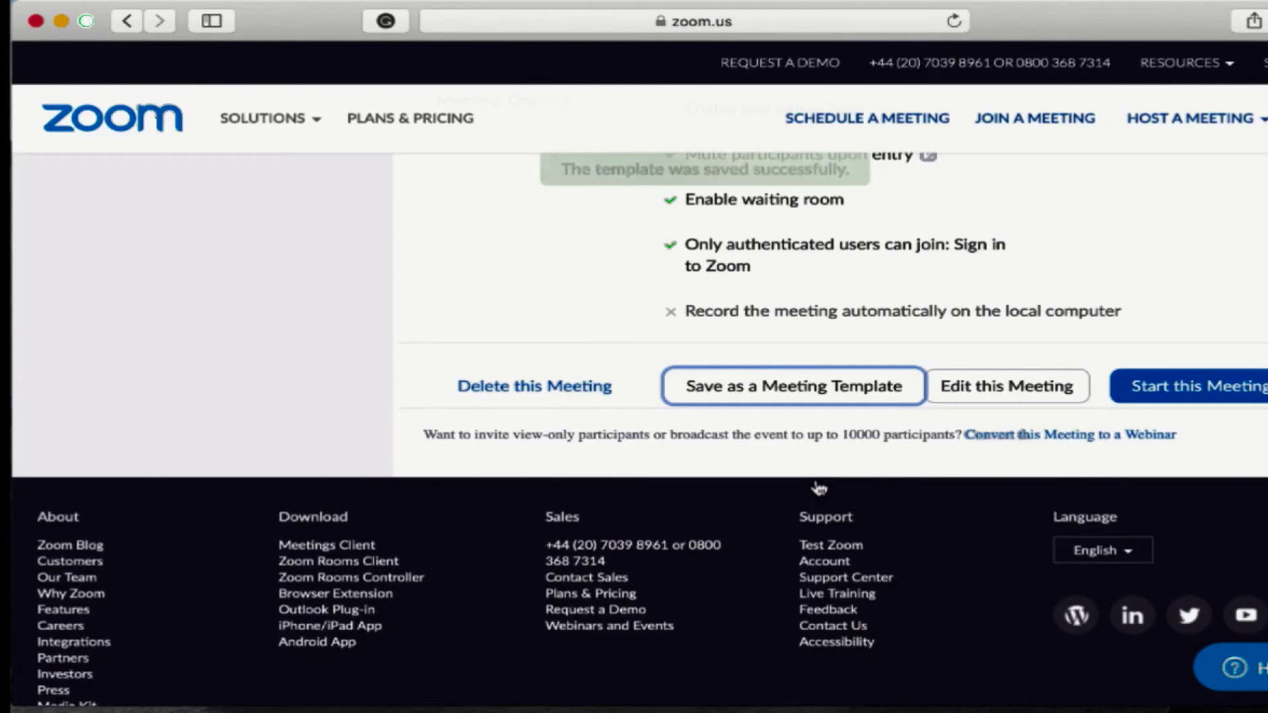
Step: Open the list of saved meeting templates from the meetings overview
{"action": "scroll", "coordinate": [633, 185], "scroll_direction": "up", "scroll_amount": 15}
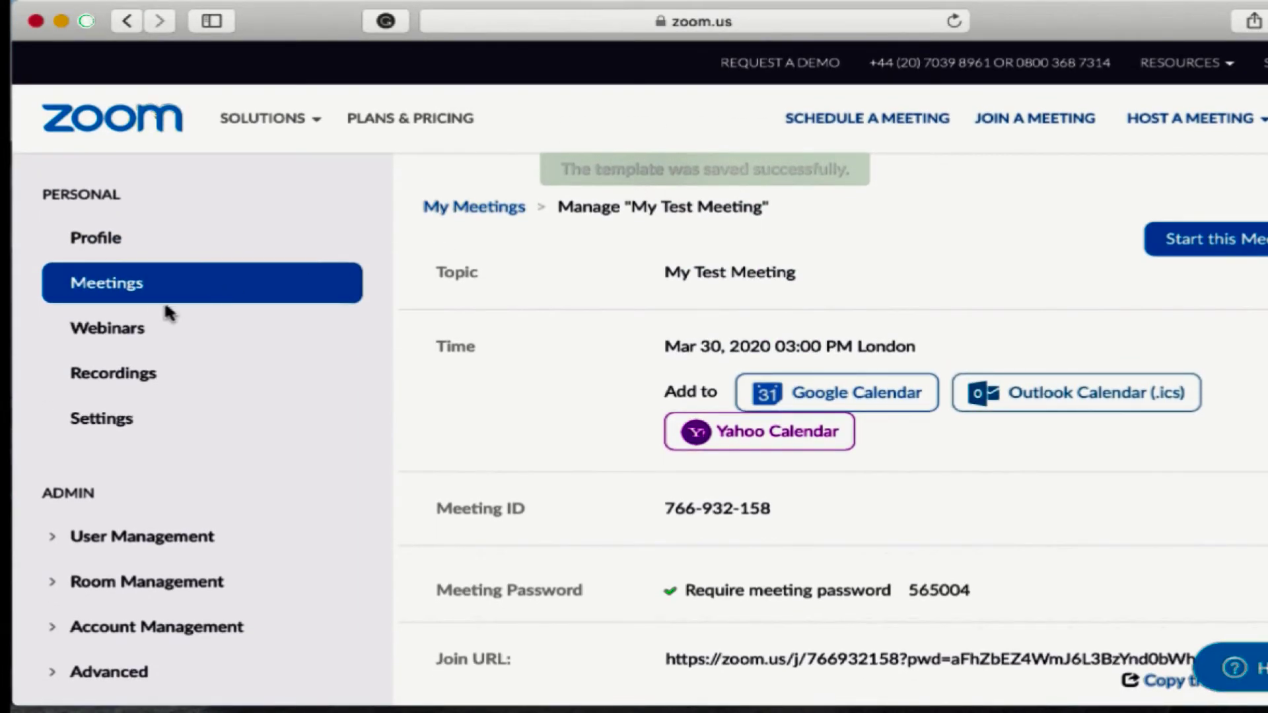
{"action": "left_click", "coordinate": [132, 289]}
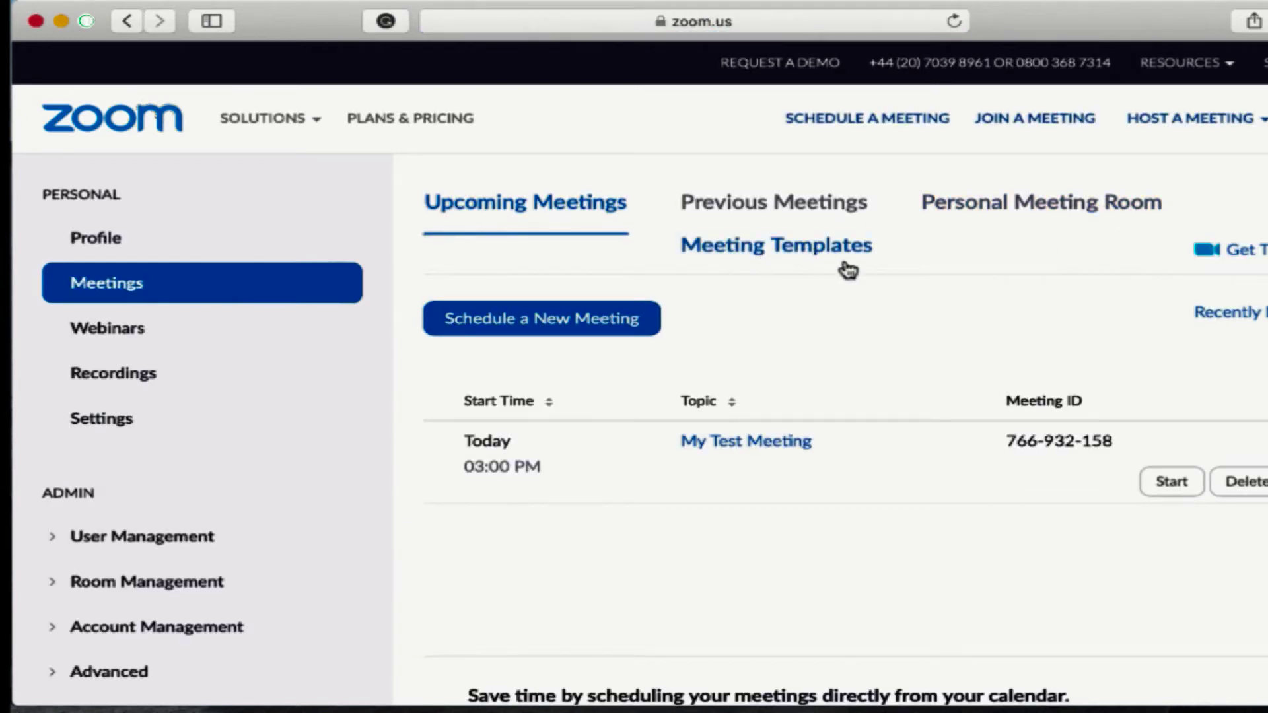
{"action": "left_click", "coordinate": [805, 250]}
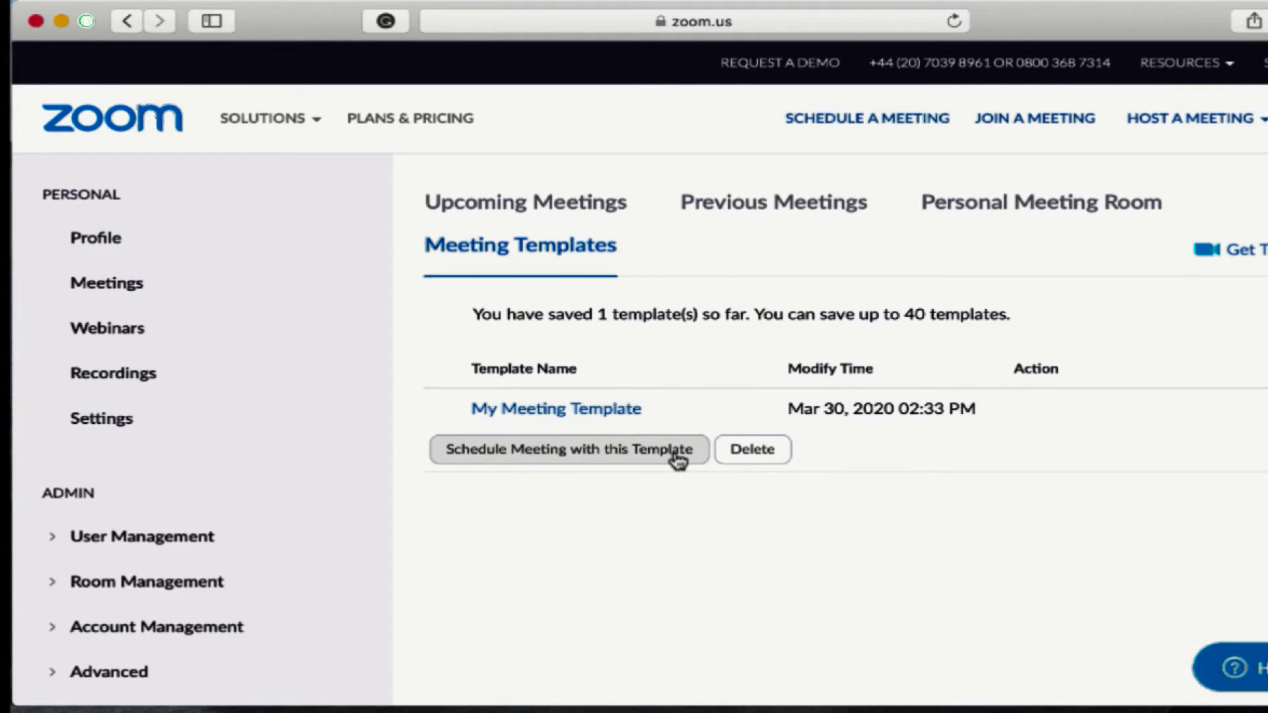
Step: Delete My Test Meeting from the upcoming meetings and confirm the deletion
{"action": "left_click", "coordinate": [507, 215]}
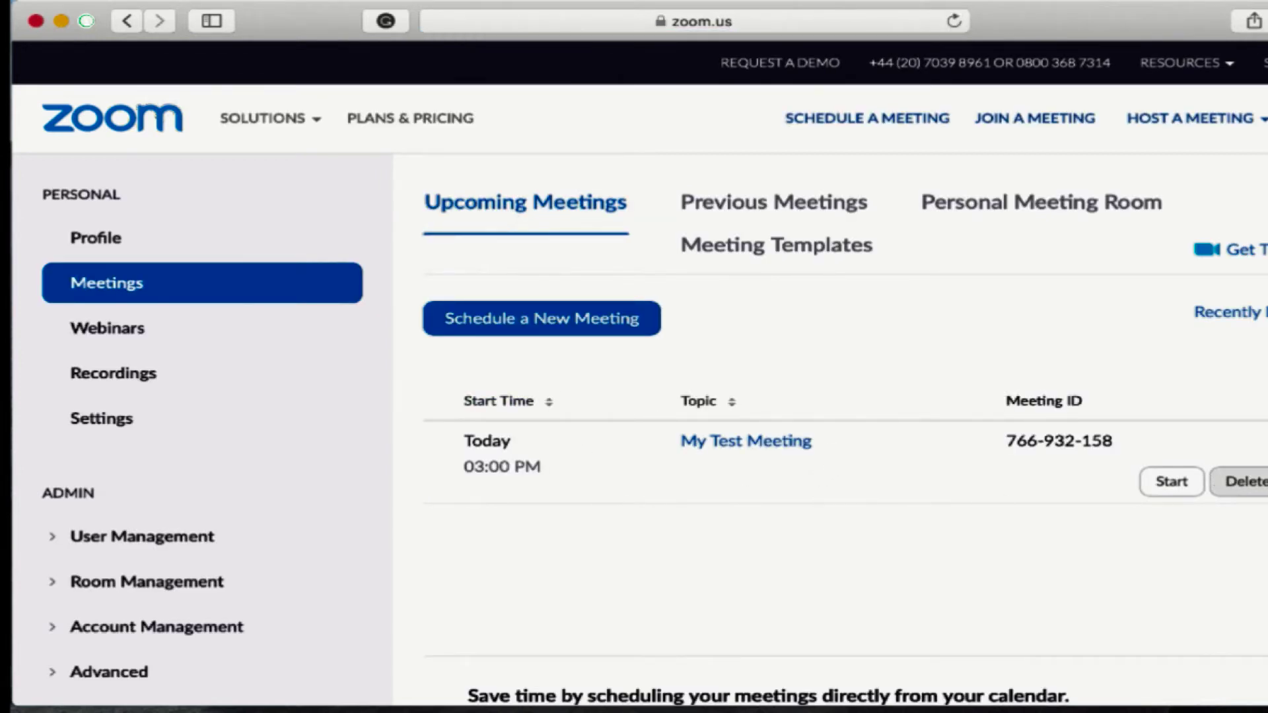
{"action": "left_click", "coordinate": [1259, 489]}
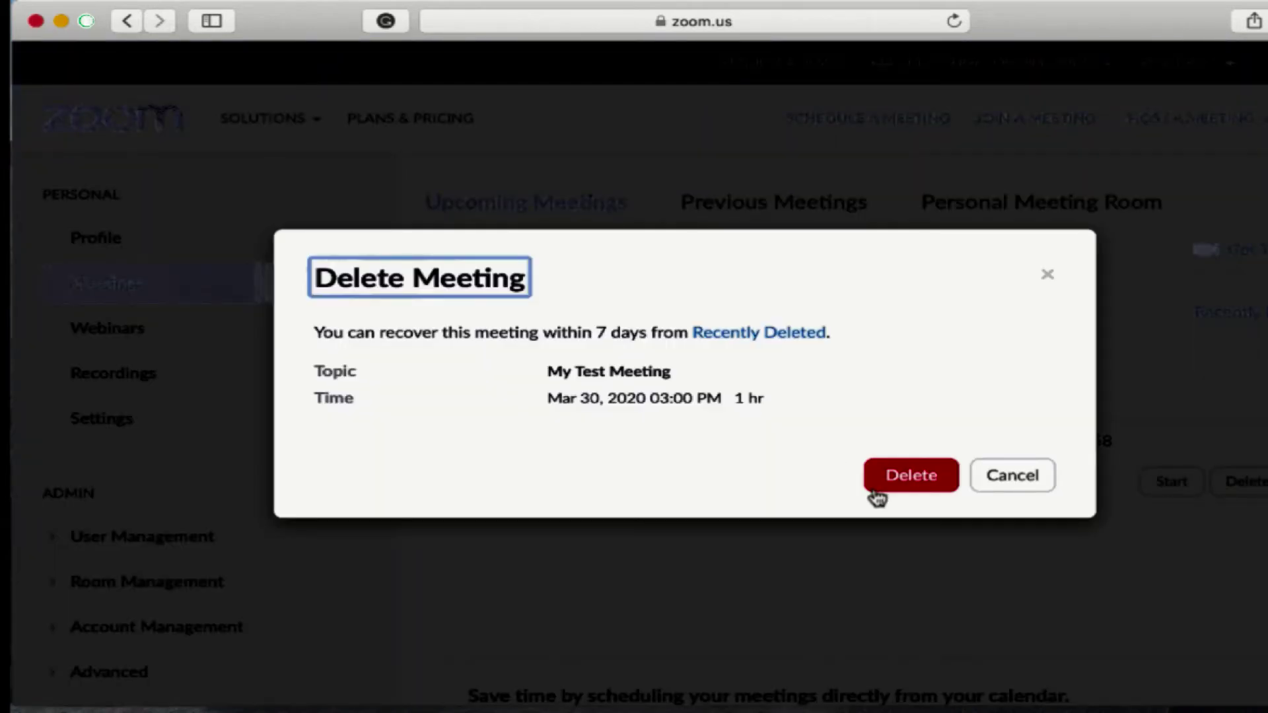
{"action": "left_click", "coordinate": [917, 489]}
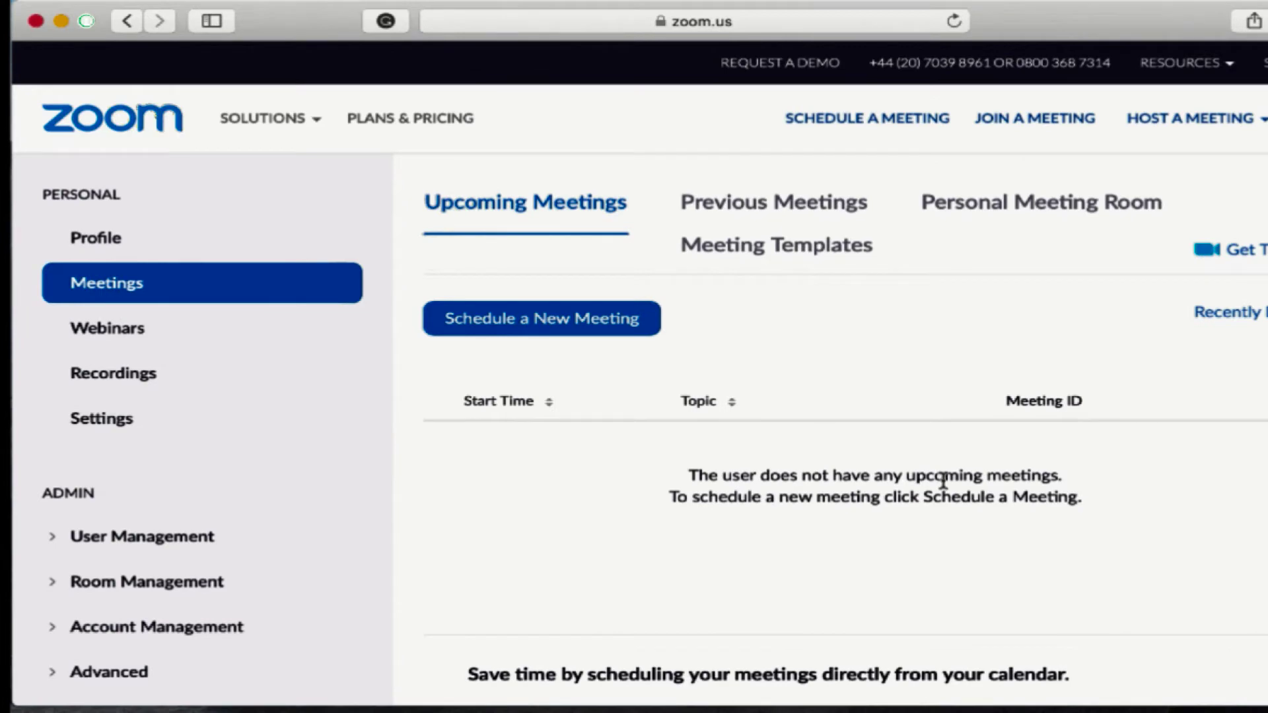
Step: Open the account's meeting settings and review the scheduling options for video, audio type, join before host, Personal Meeting ID, authentication and passwords
{"action": "left_click", "coordinate": [90, 420]}
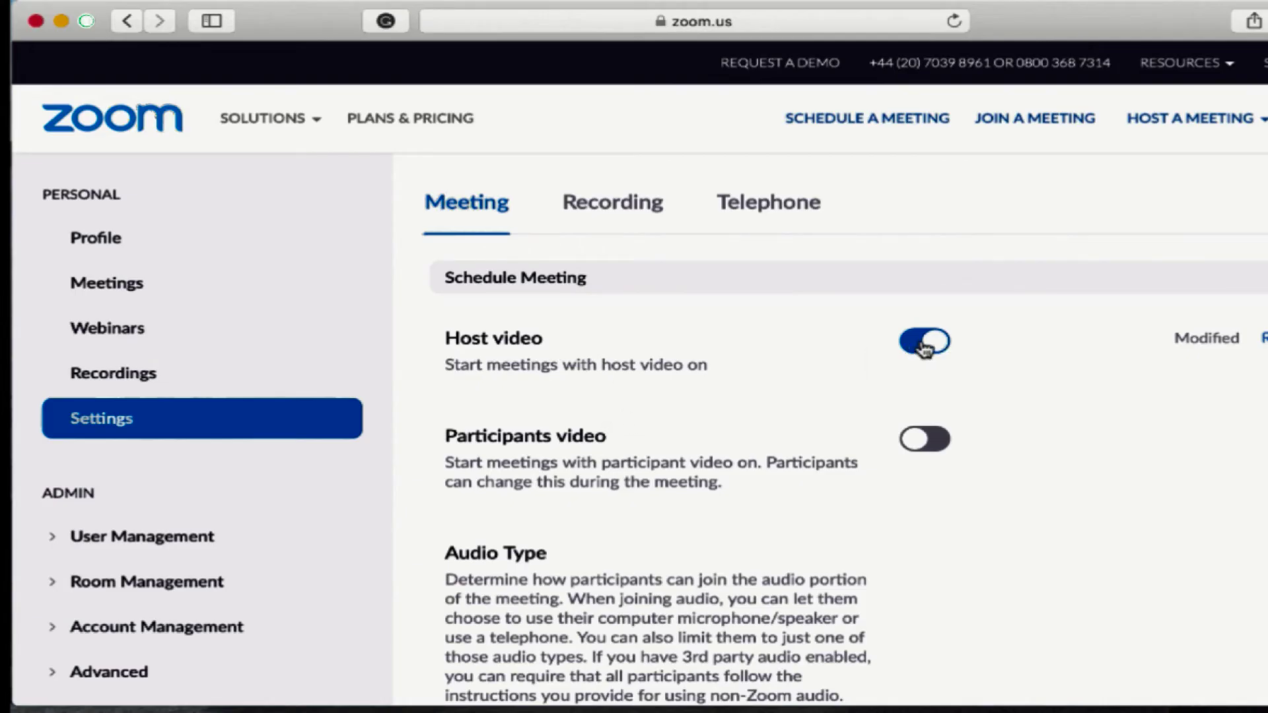
{"action": "scroll", "coordinate": [934, 518], "scroll_direction": "down", "scroll_amount": 5}
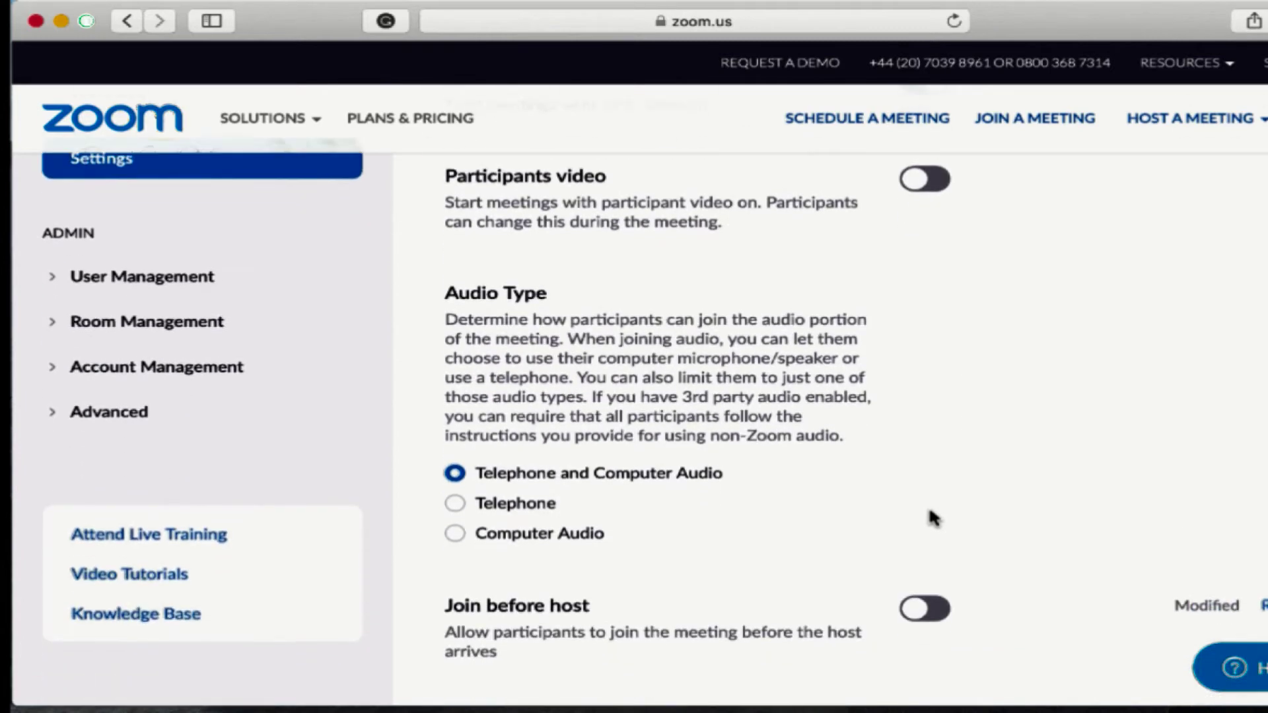
{"action": "scroll", "coordinate": [934, 518], "scroll_direction": "down", "scroll_amount": 3}
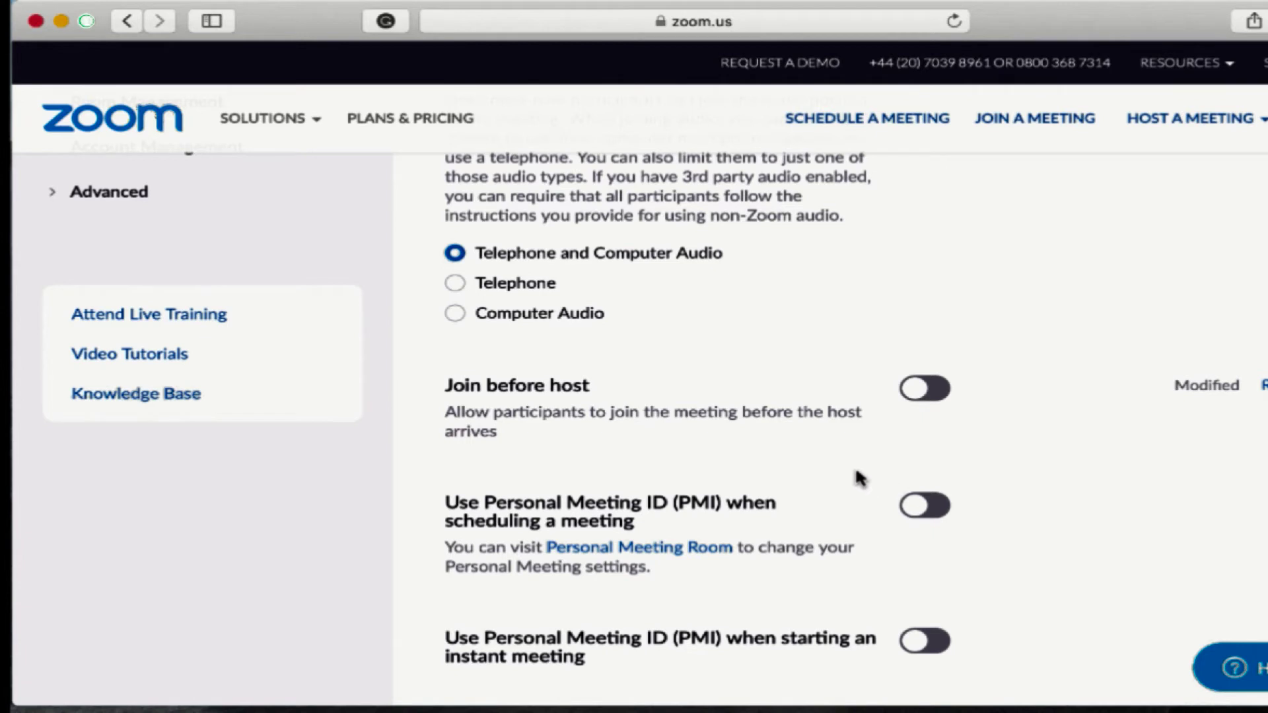
{"action": "scroll", "coordinate": [756, 467], "scroll_direction": "down", "scroll_amount": 2}
{"action": "scroll", "coordinate": [756, 466], "scroll_direction": "down", "scroll_amount": 3}
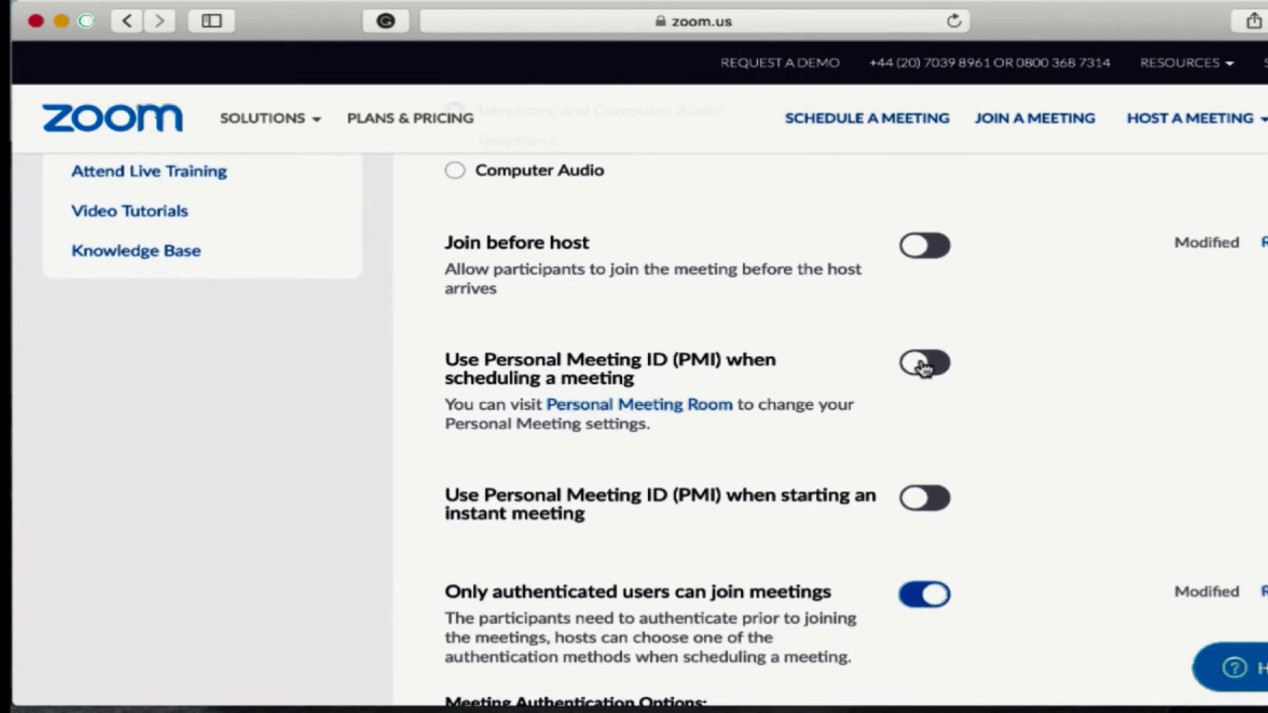
{"action": "scroll", "coordinate": [764, 402], "scroll_direction": "down", "scroll_amount": 5}
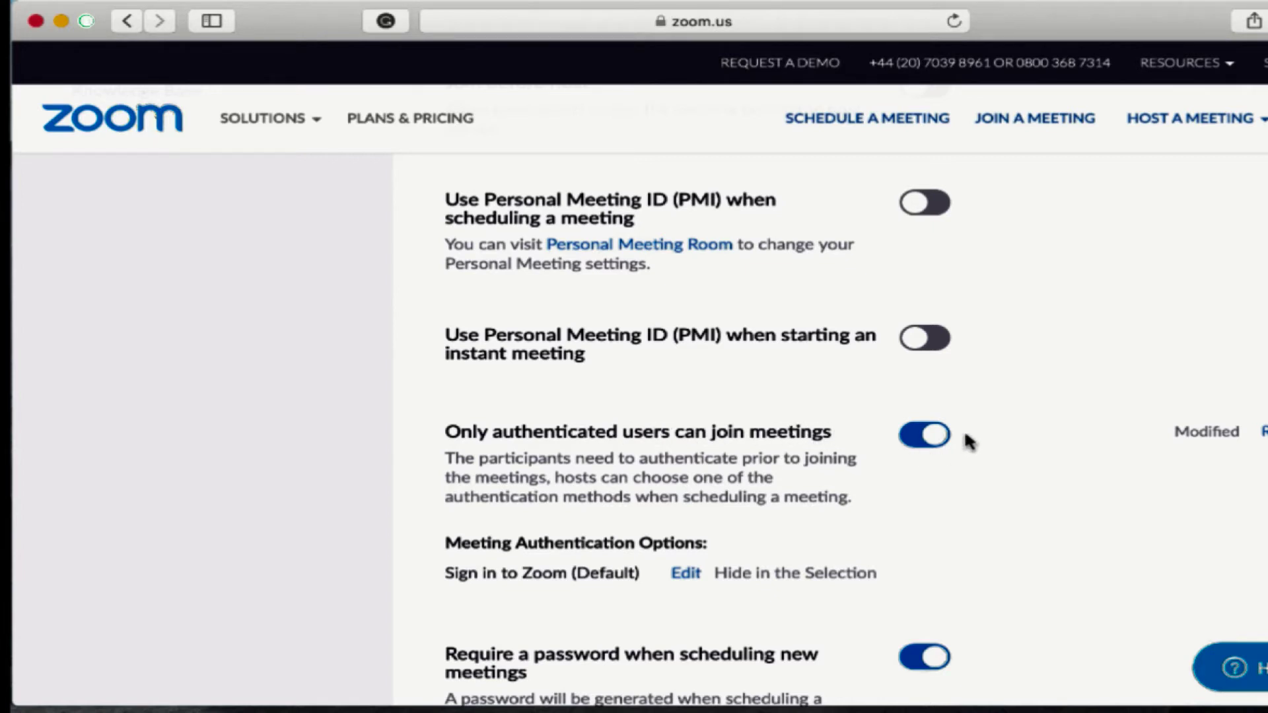
{"action": "scroll", "coordinate": [665, 492], "scroll_direction": "down", "scroll_amount": 3}
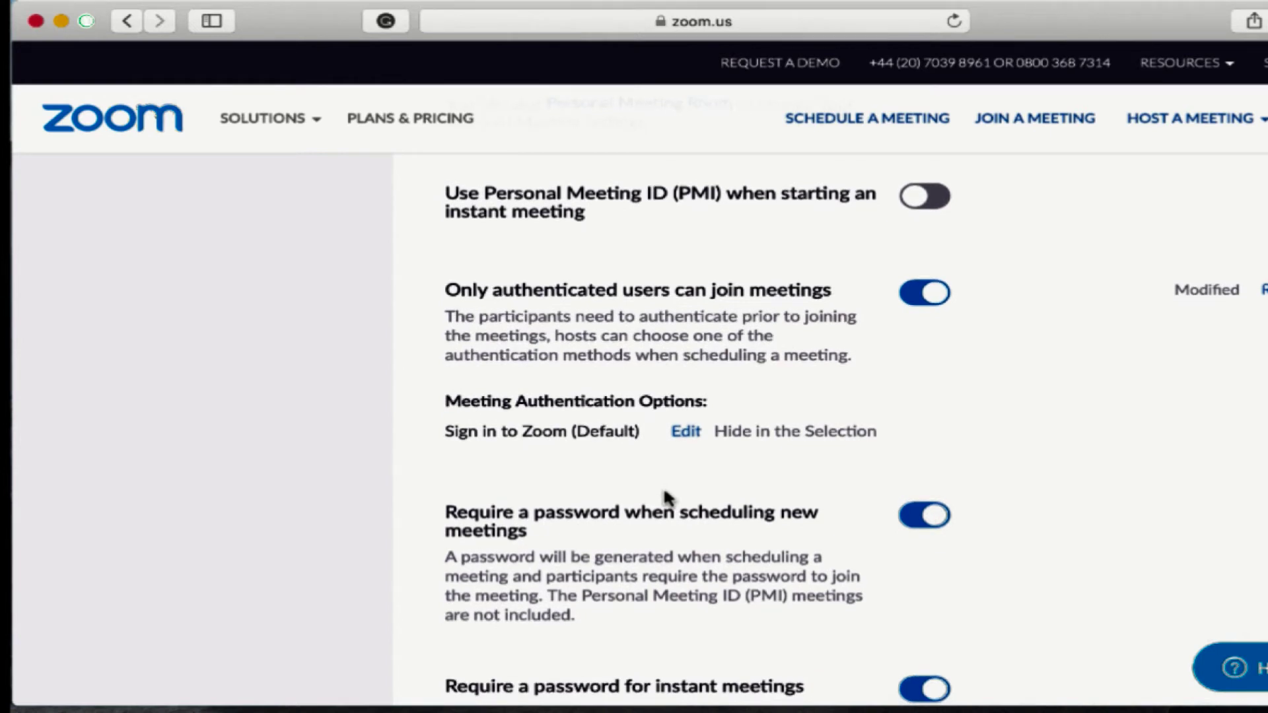
{"action": "scroll", "coordinate": [665, 497], "scroll_direction": "down", "scroll_amount": 4}
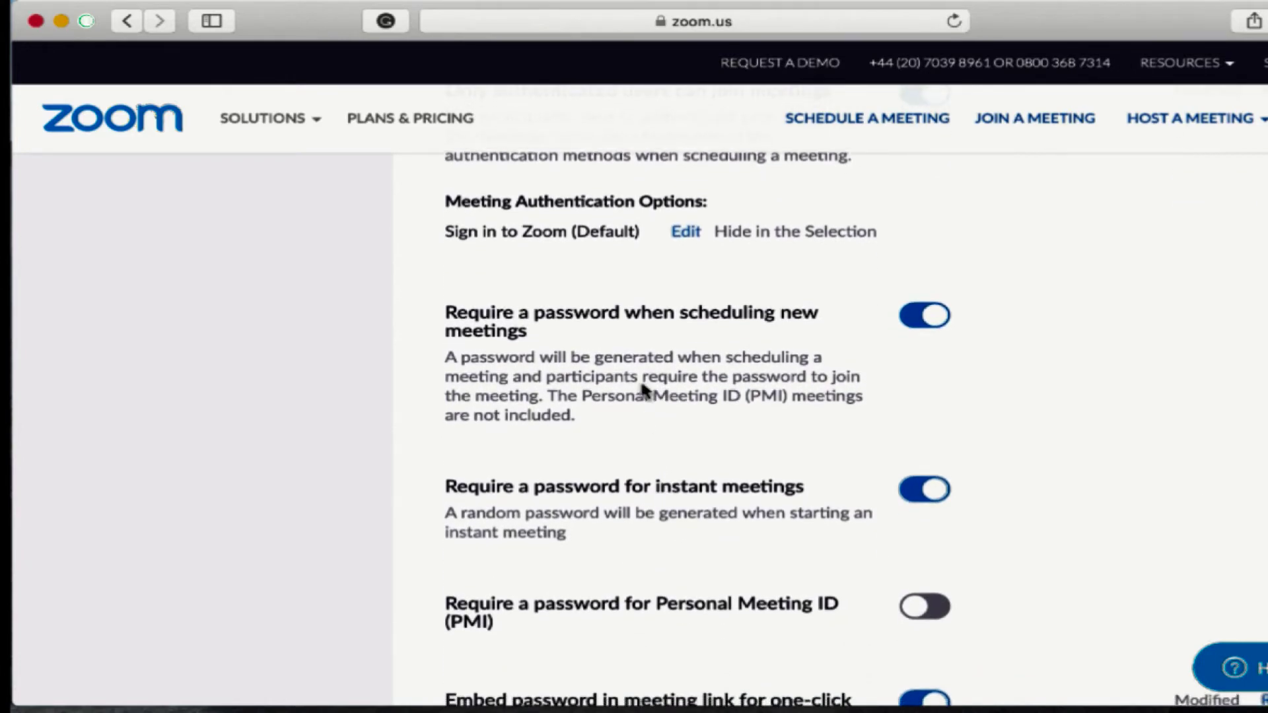
{"action": "scroll", "coordinate": [991, 394], "scroll_direction": "down", "scroll_amount": 2}
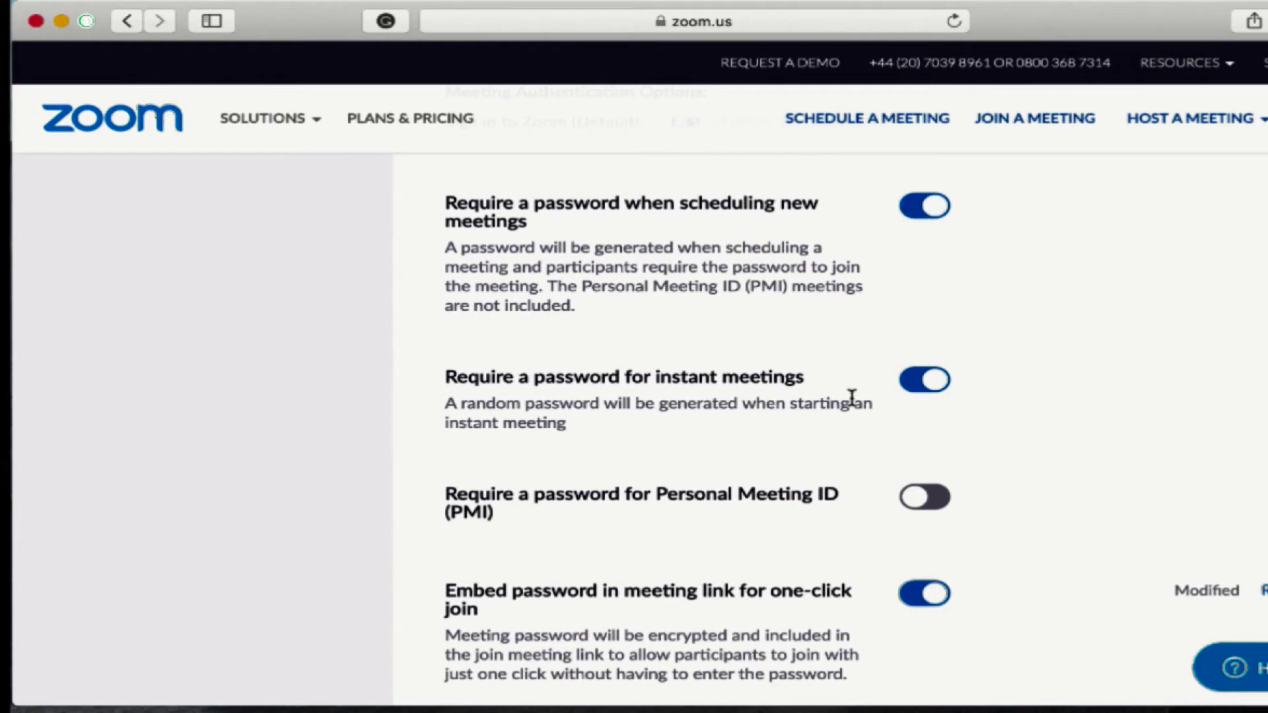
Step: Turn off embedding the password in the meeting link for one-click join
{"action": "scroll", "coordinate": [911, 391], "scroll_direction": "down", "scroll_amount": 3}
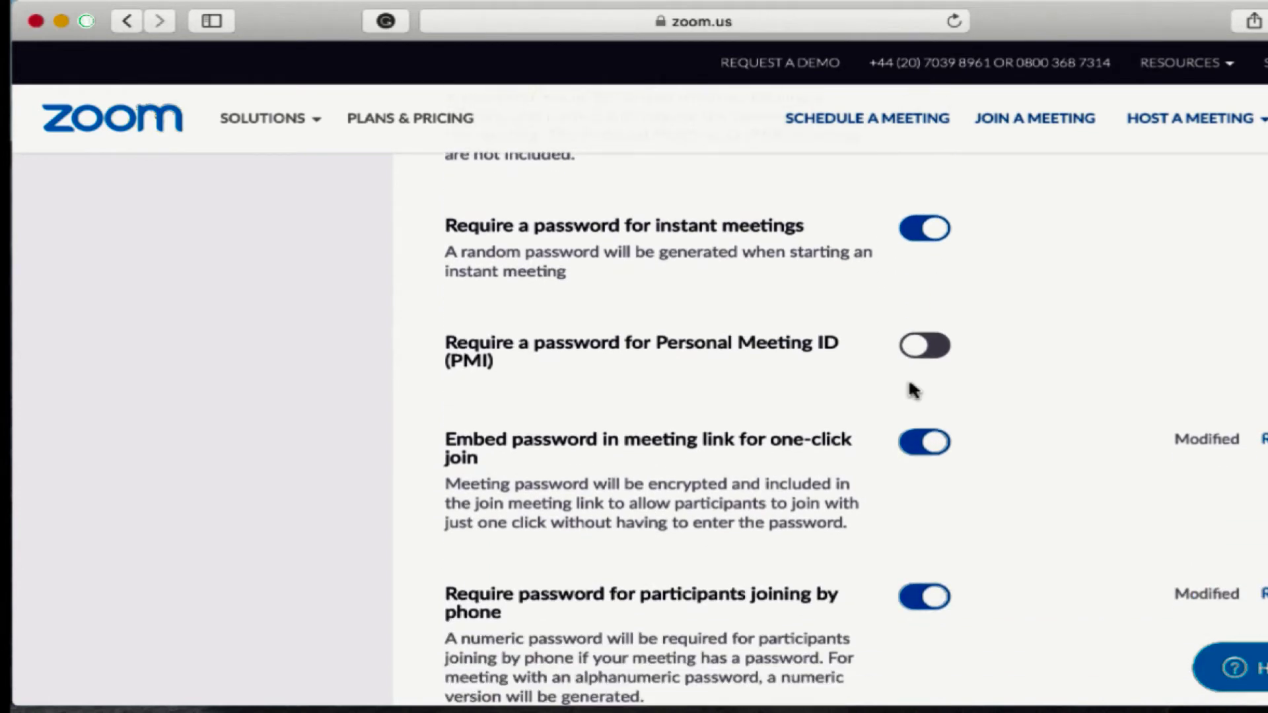
{"action": "scroll", "coordinate": [900, 388], "scroll_direction": "down", "scroll_amount": 3}
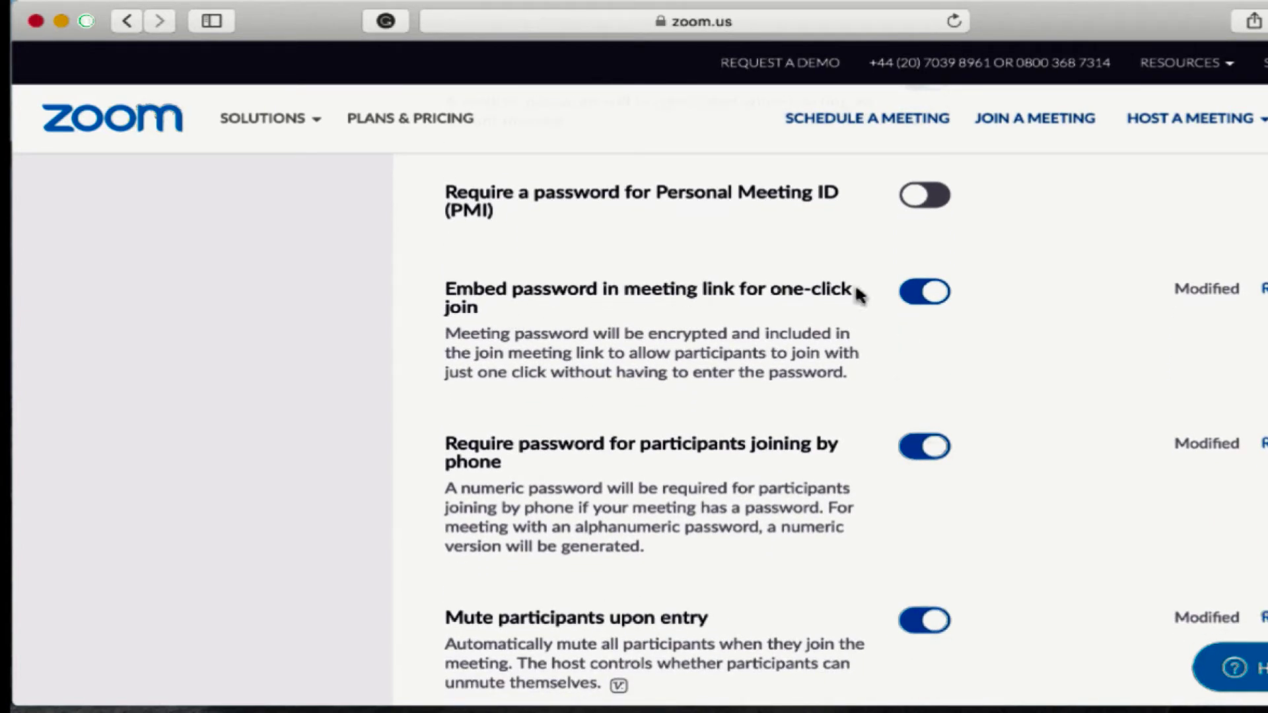
{"action": "left_click", "coordinate": [911, 305]}
Step: Turn on Require Encryption for 3rd Party Endpoints (H323/SIP) in the basic in-meeting settings
{"action": "scroll", "coordinate": [807, 345], "scroll_direction": "down", "scroll_amount": 3}
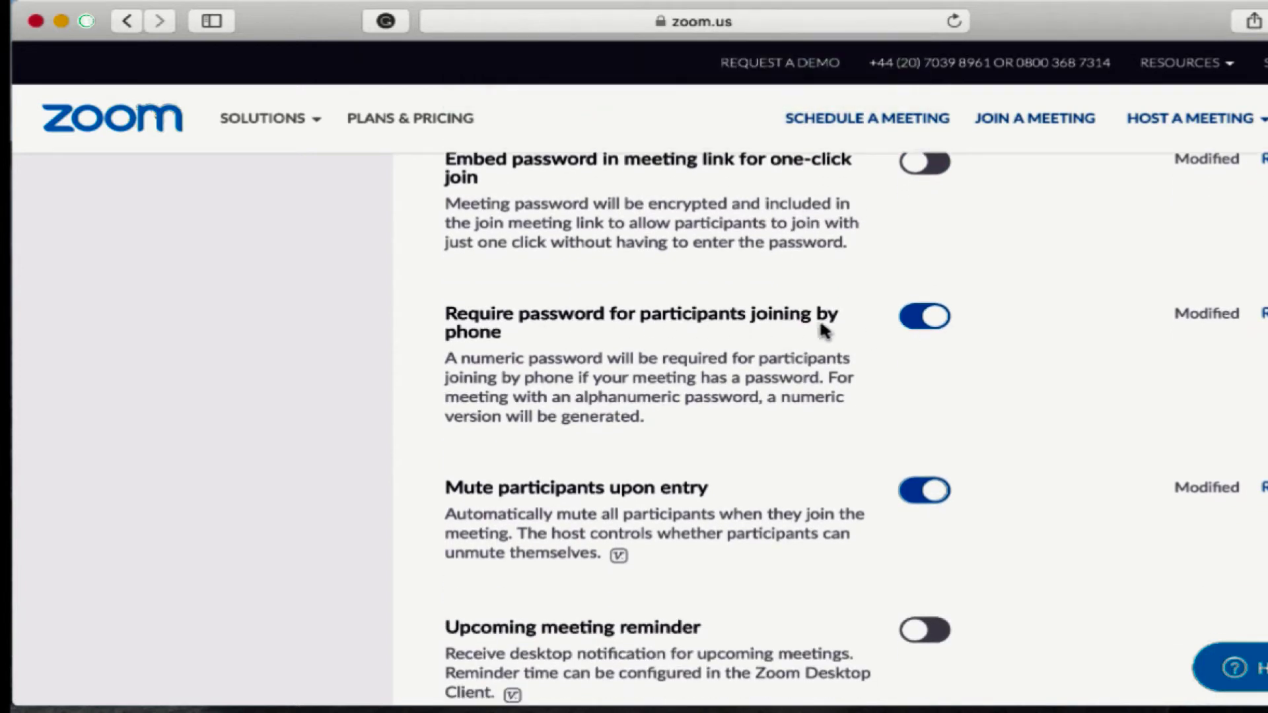
{"action": "scroll", "coordinate": [606, 352], "scroll_direction": "down", "scroll_amount": 2}
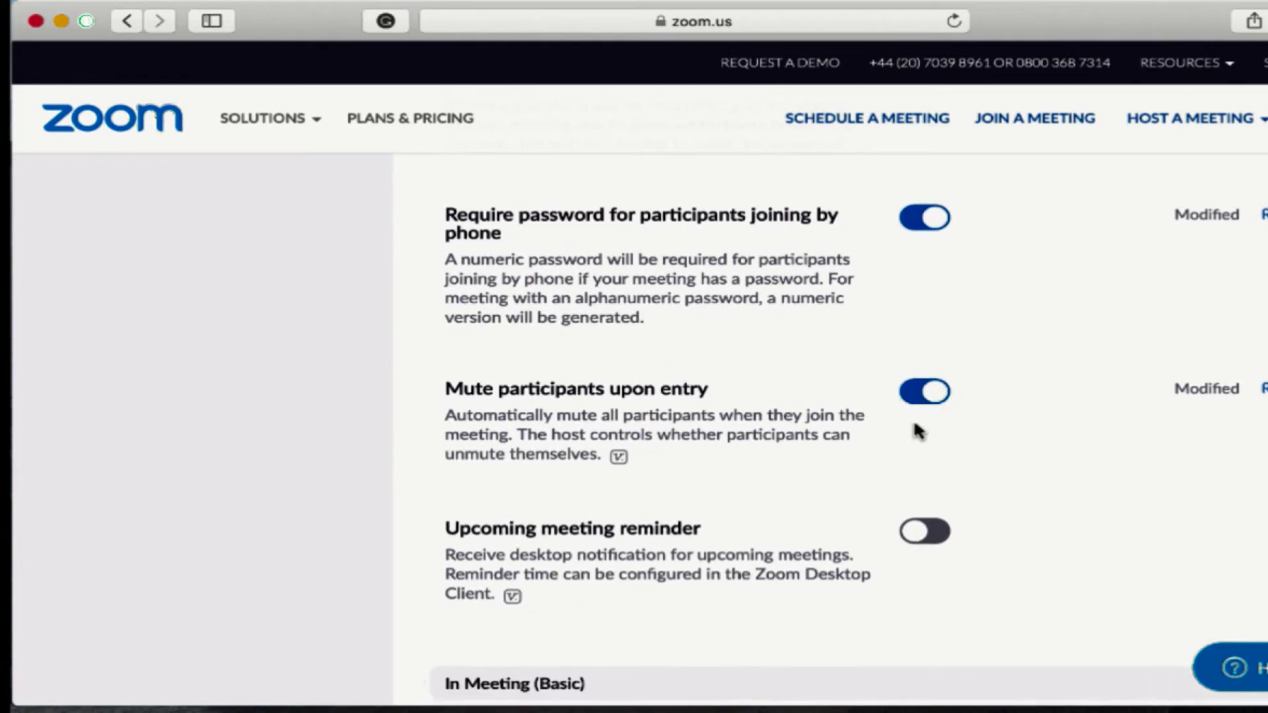
{"action": "scroll", "coordinate": [922, 436], "scroll_direction": "down", "scroll_amount": 2}
{"action": "scroll", "coordinate": [921, 437], "scroll_direction": "down", "scroll_amount": 2}
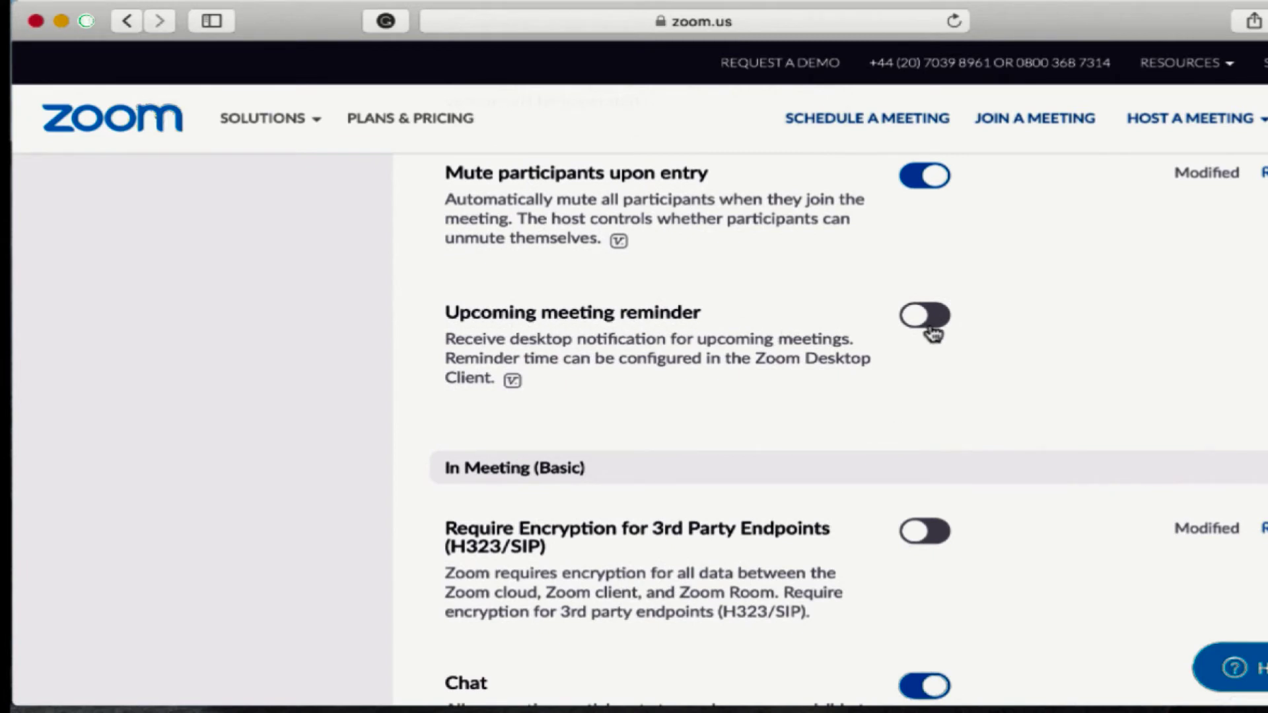
{"action": "scroll", "coordinate": [710, 445], "scroll_direction": "down", "scroll_amount": 2}
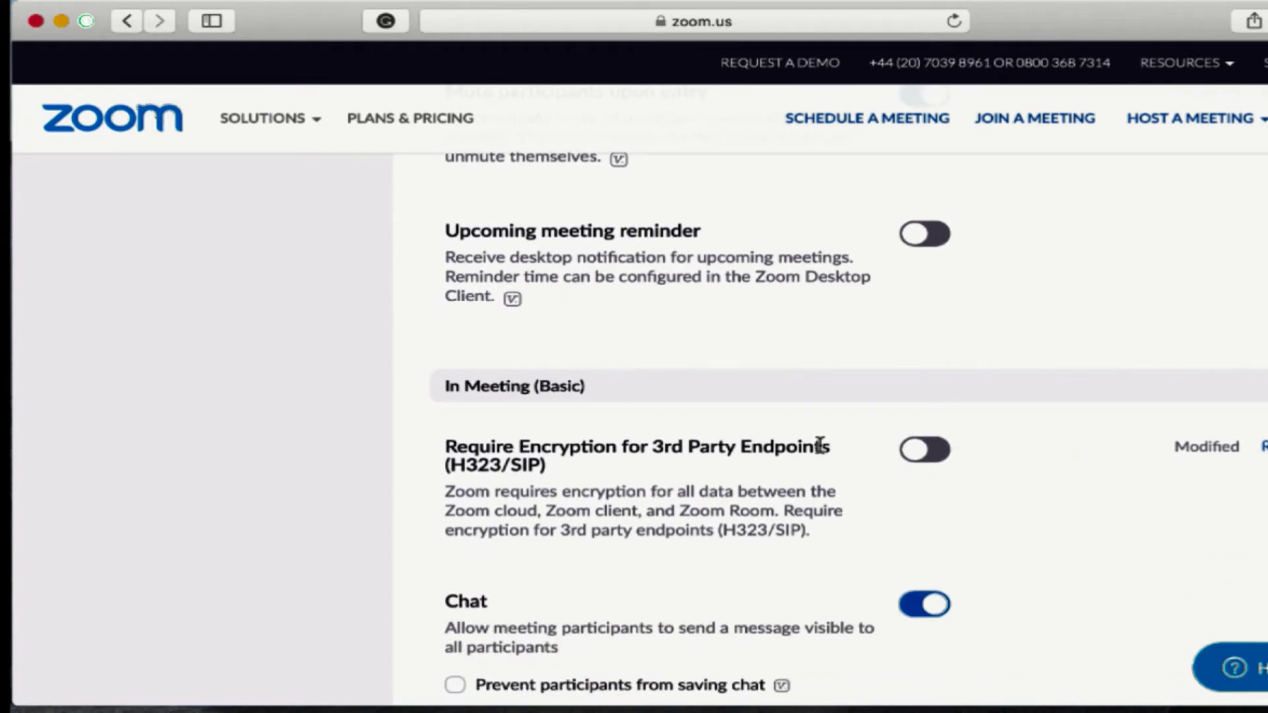
{"action": "left_click", "coordinate": [947, 452]}
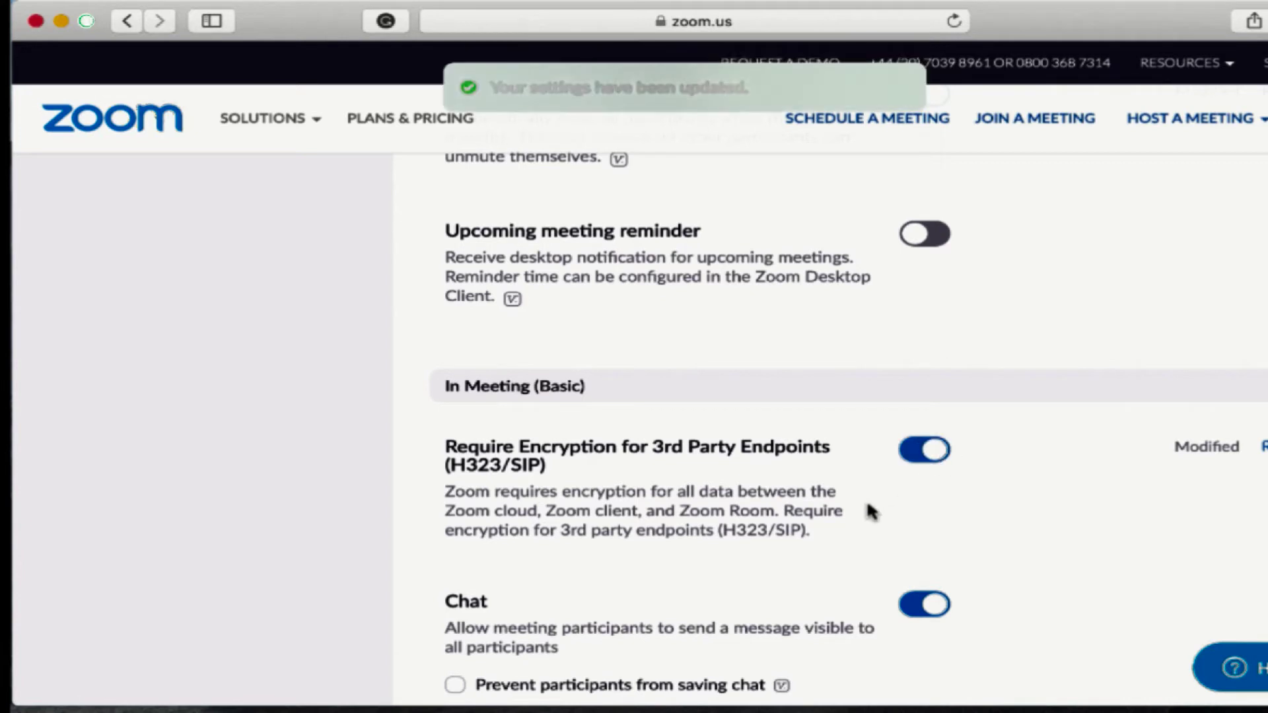
Step: Enable Prevent participants from saving chat under the Chat setting and save the change
{"action": "scroll", "coordinate": [872, 511], "scroll_direction": "down", "scroll_amount": 5}
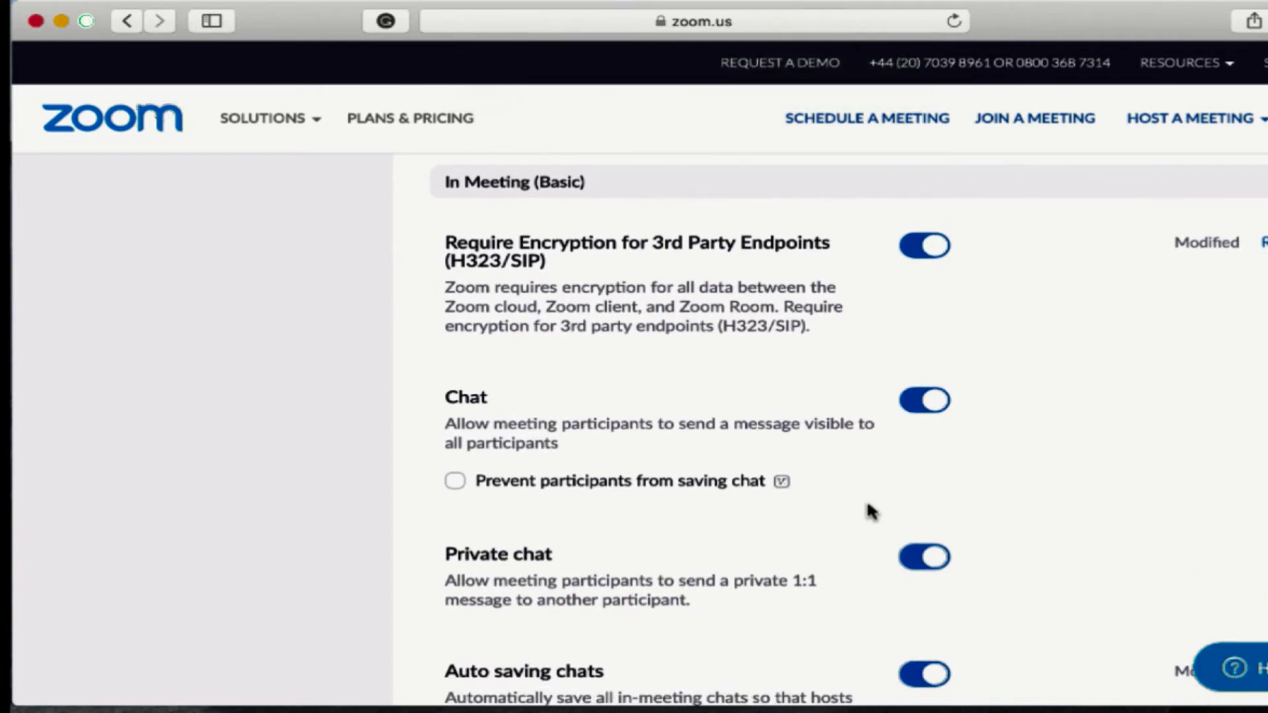
{"action": "scroll", "coordinate": [872, 512], "scroll_direction": "down", "scroll_amount": 3}
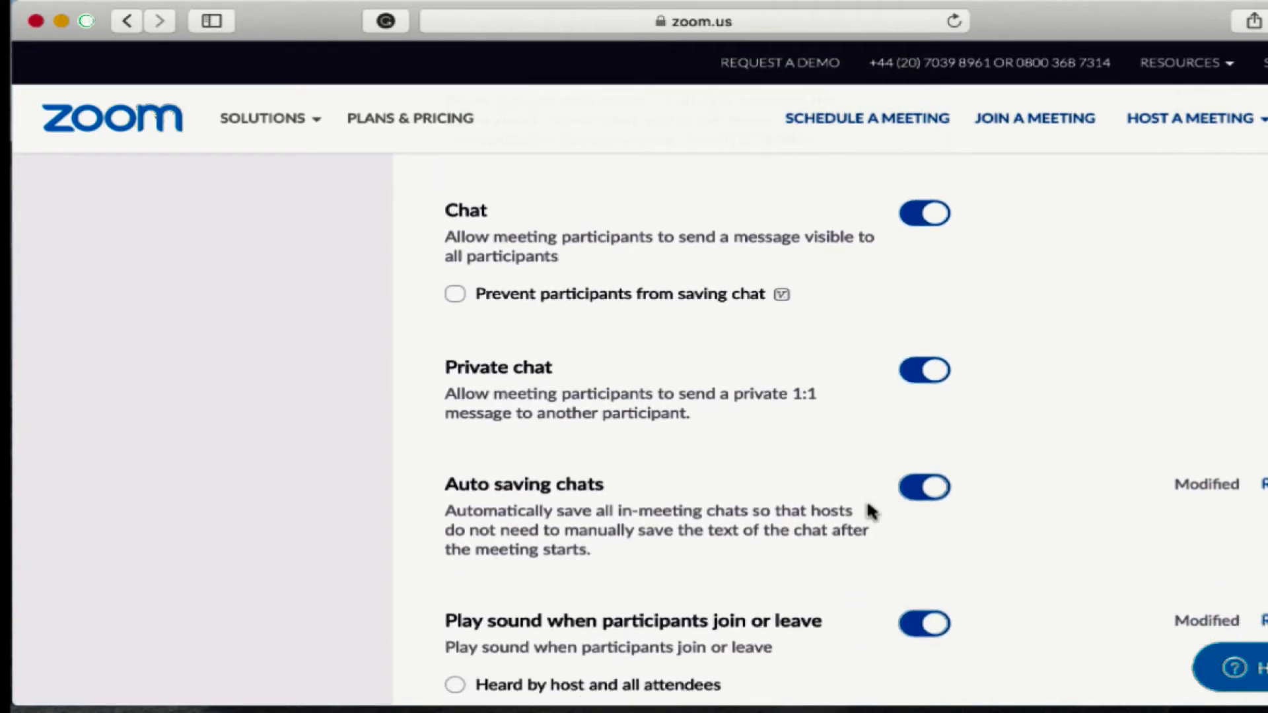
{"action": "left_click", "coordinate": [455, 295]}
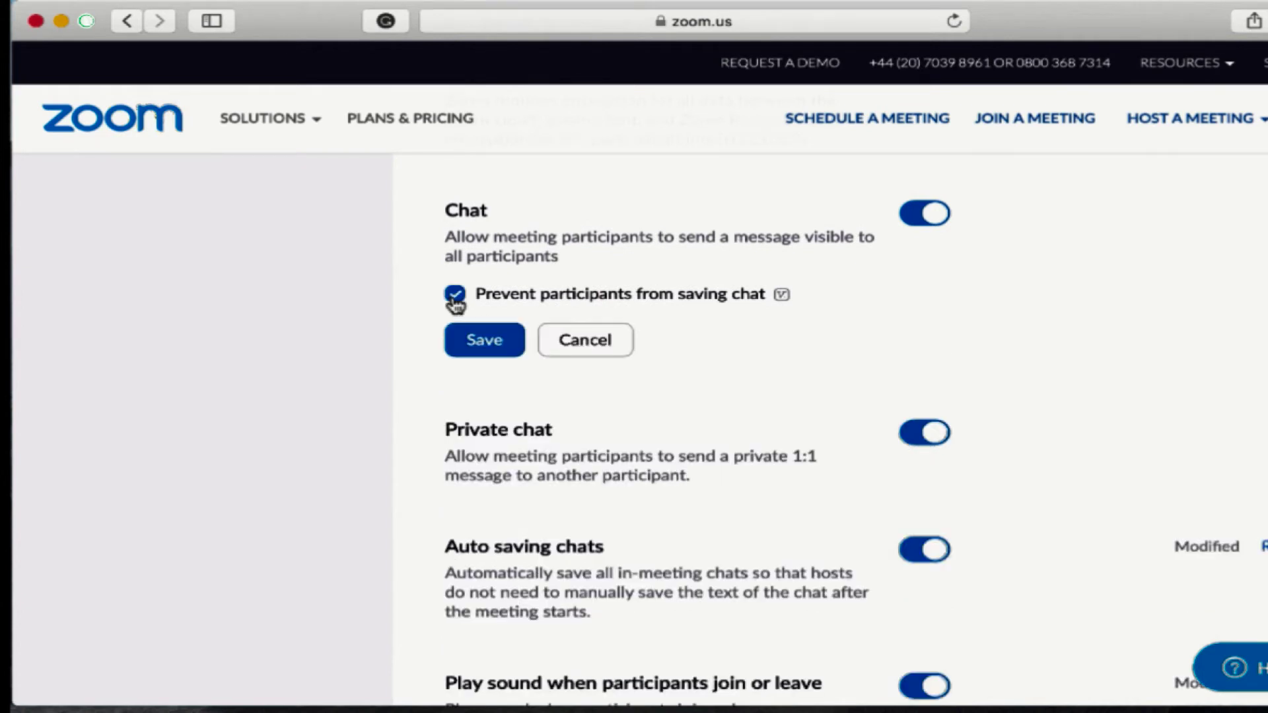
{"action": "left_click", "coordinate": [484, 340]}
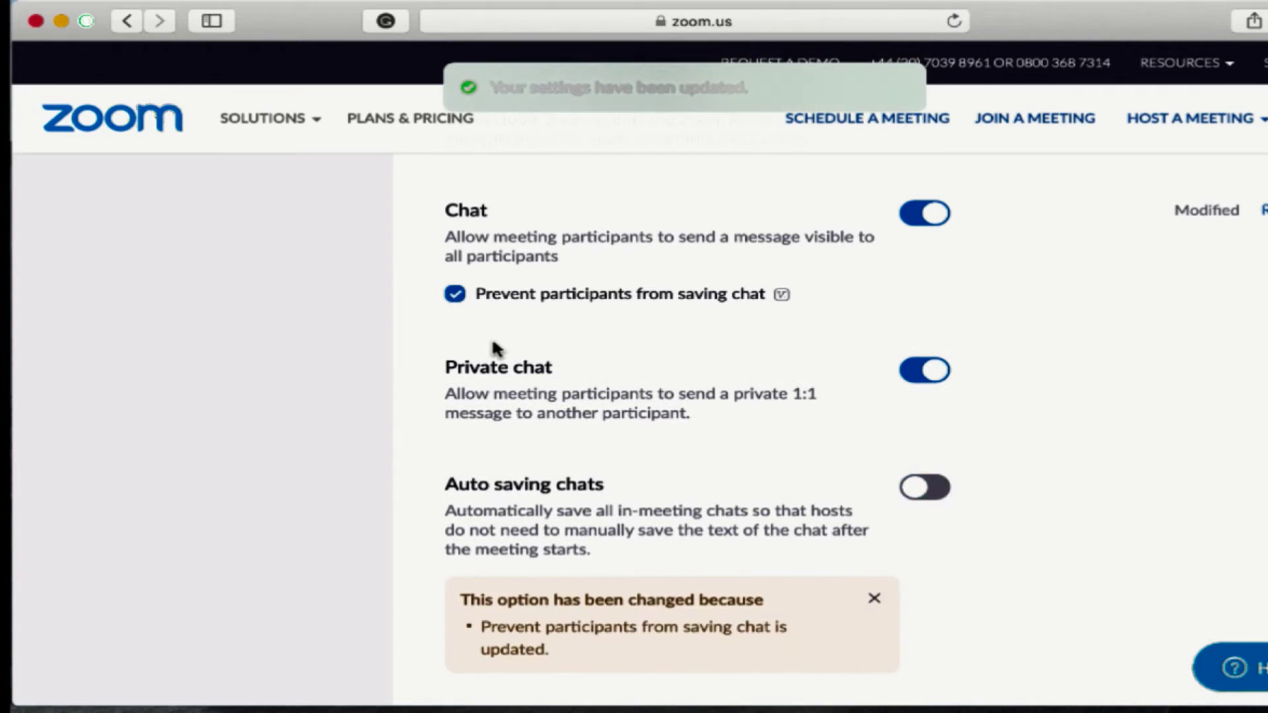
Step: Review the basic in-meeting options for private chat, auto saving chats, join or leave sounds, and file transfer
{"action": "scroll", "coordinate": [538, 370], "scroll_direction": "down", "scroll_amount": 4}
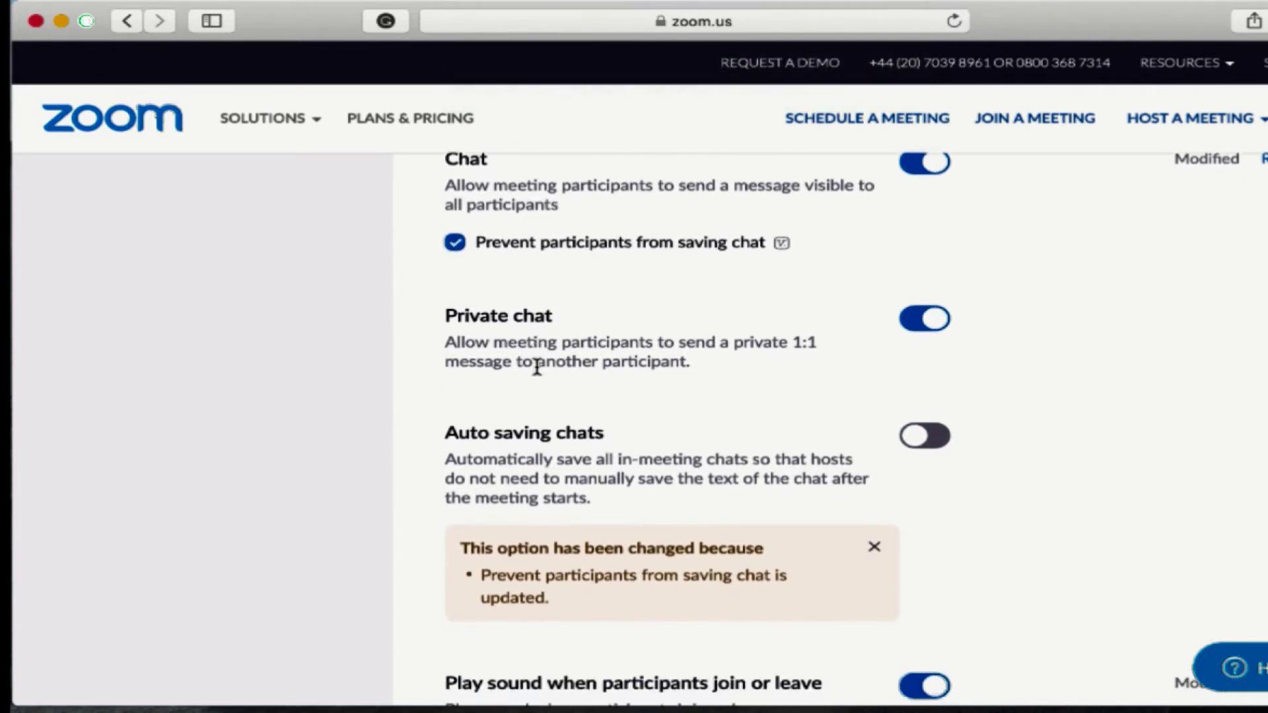
{"action": "scroll", "coordinate": [537, 372], "scroll_direction": "down", "scroll_amount": 1}
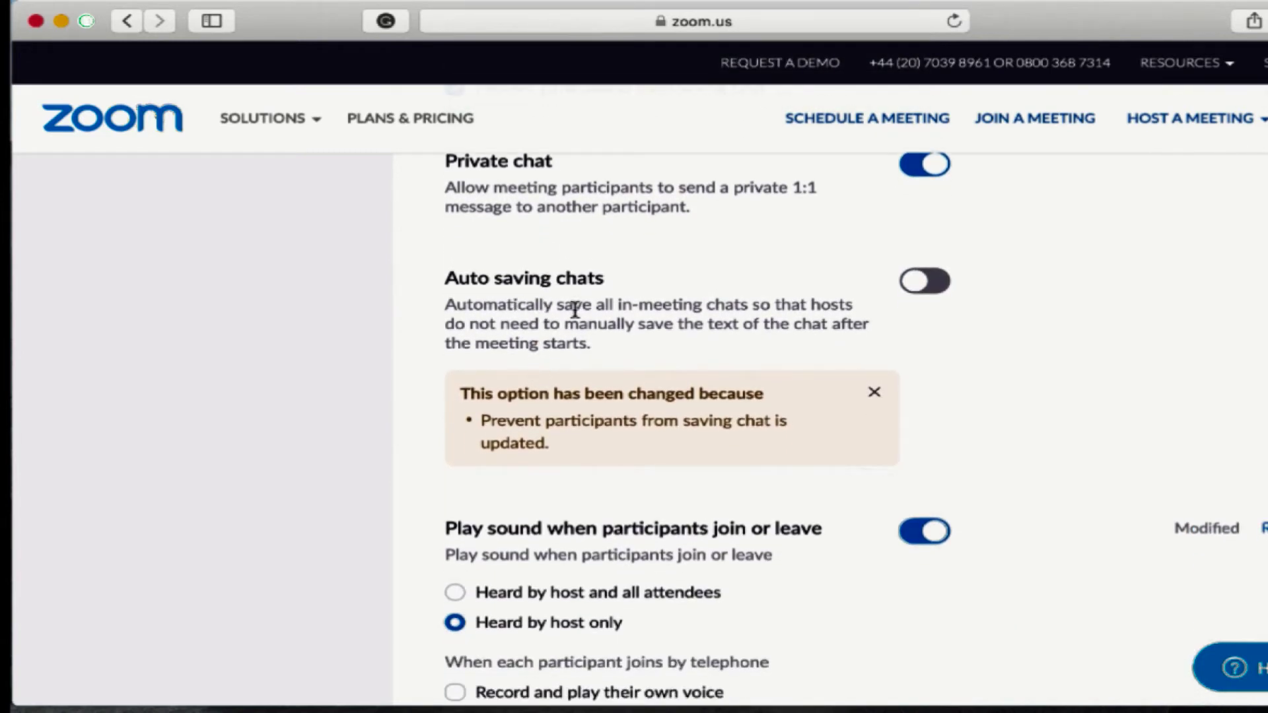
{"action": "scroll", "coordinate": [630, 371], "scroll_direction": "down", "scroll_amount": 2}
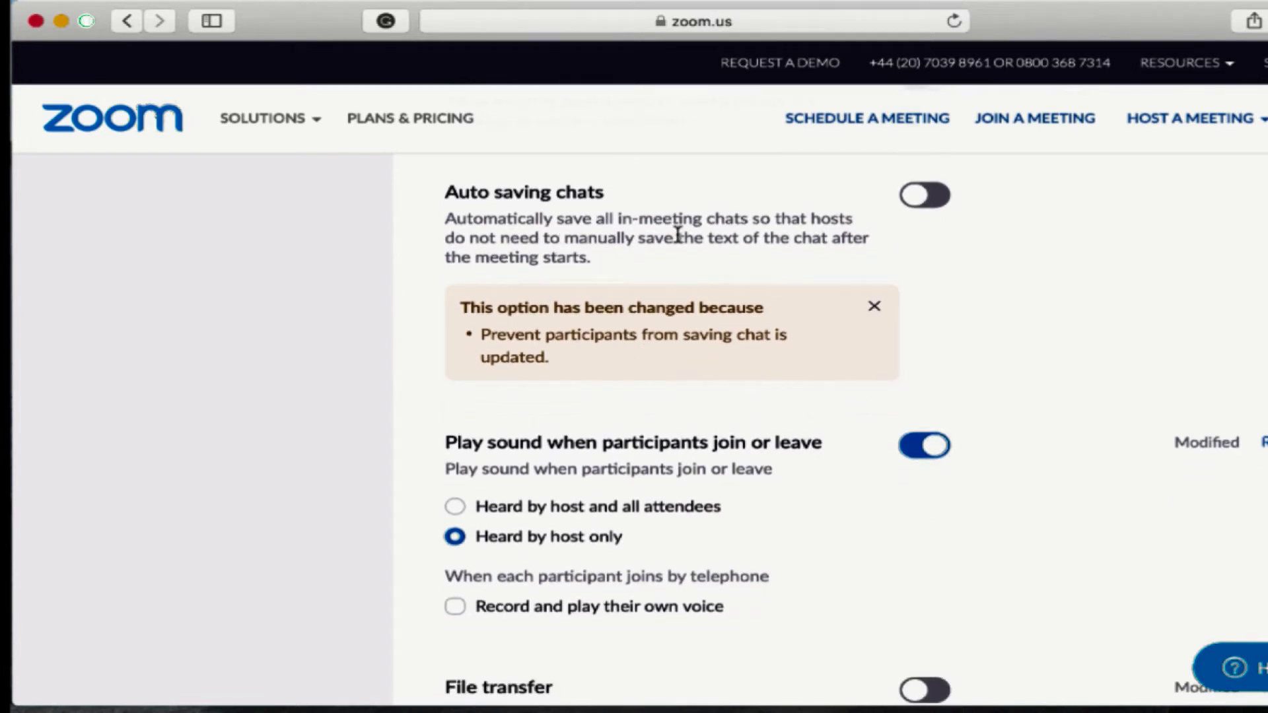
{"action": "scroll", "coordinate": [677, 235], "scroll_direction": "down", "scroll_amount": 1}
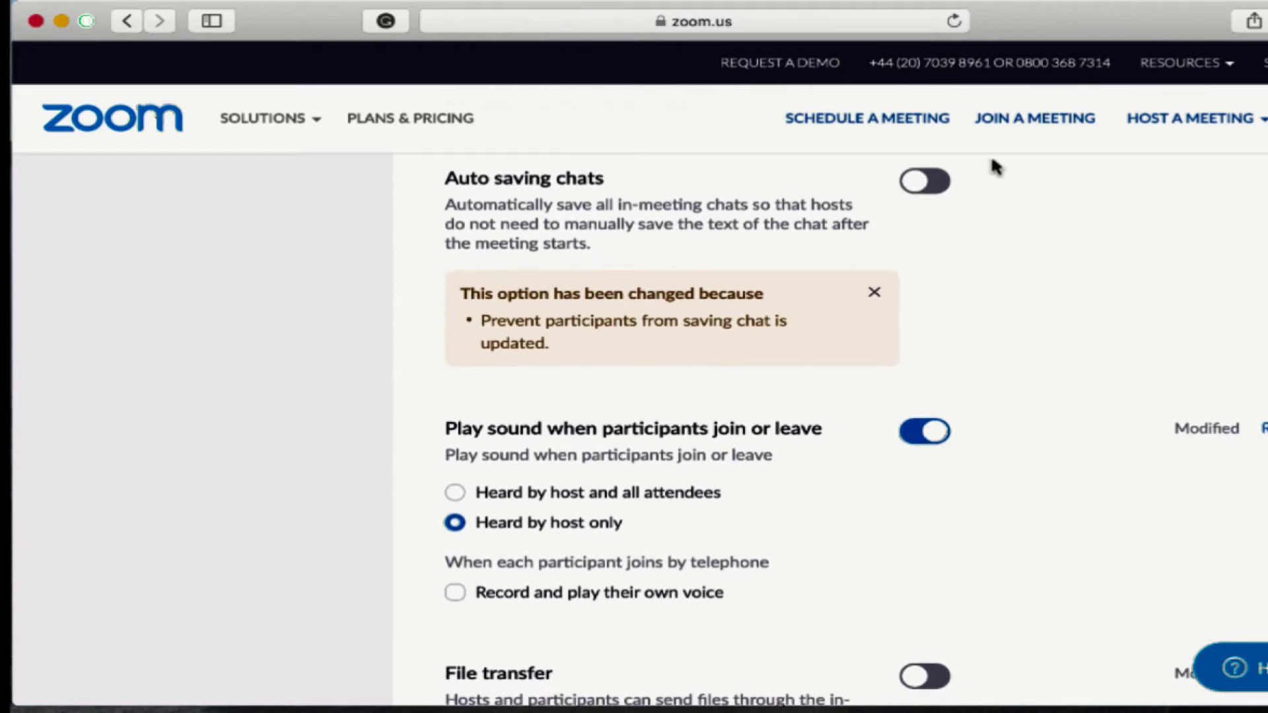
{"action": "scroll", "coordinate": [934, 190], "scroll_direction": "down", "scroll_amount": 1}
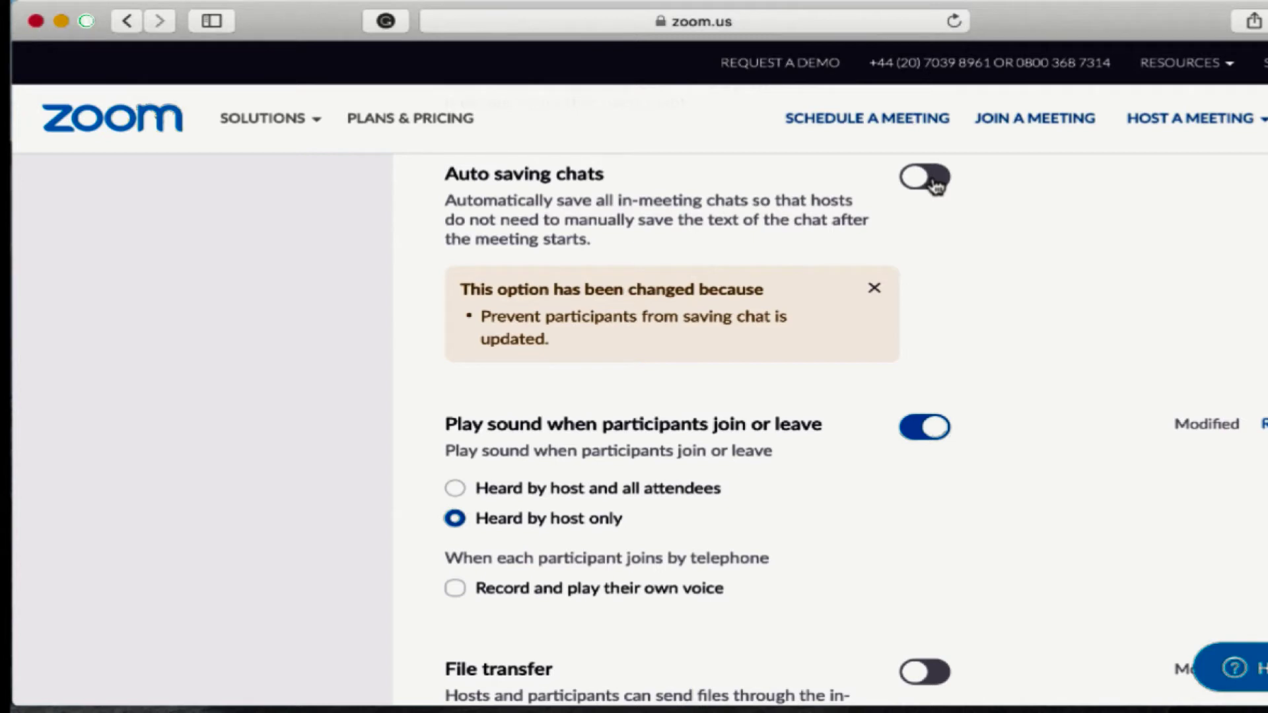
{"action": "scroll", "coordinate": [856, 253], "scroll_direction": "down", "scroll_amount": 5}
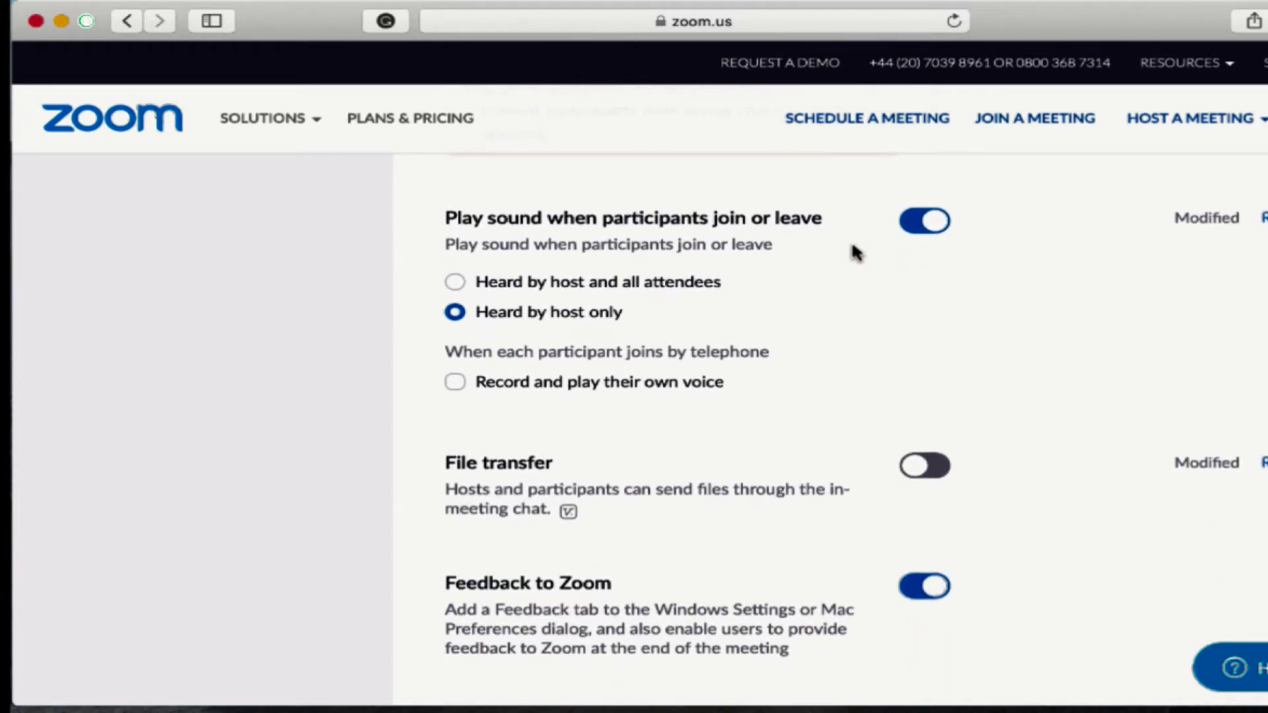
{"action": "scroll", "coordinate": [485, 231], "scroll_direction": "up", "scroll_amount": 1}
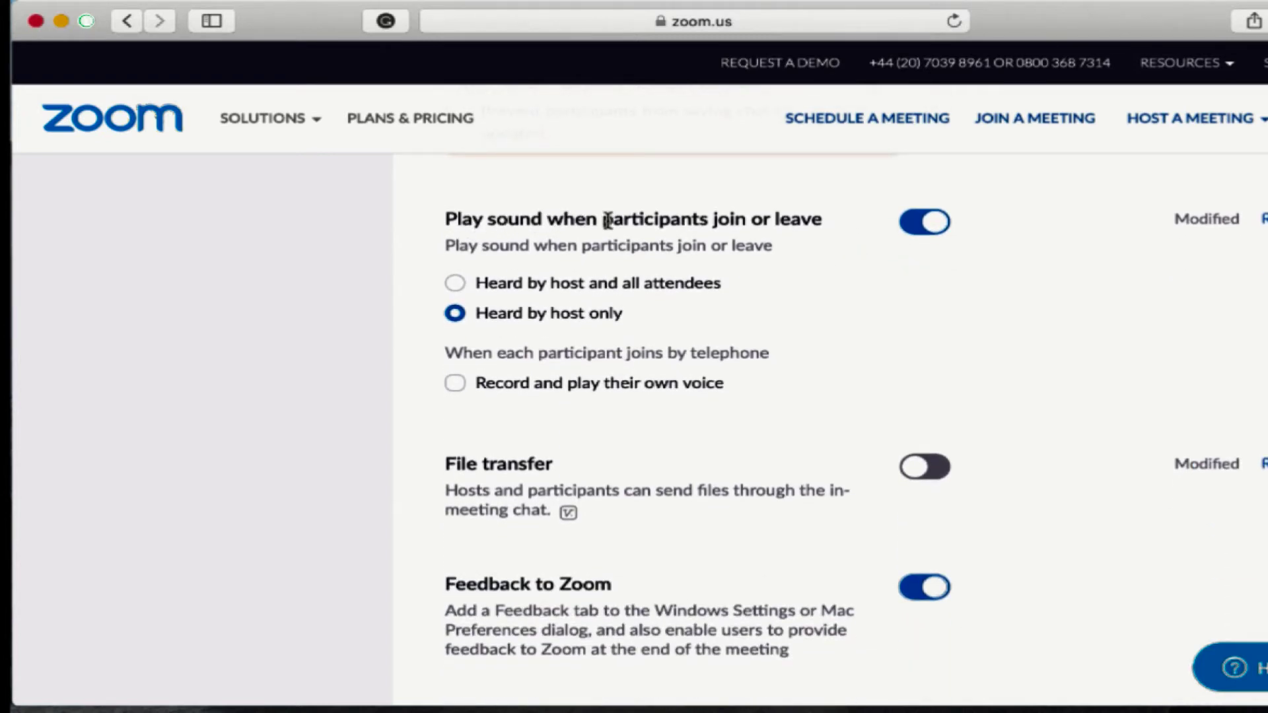
{"action": "scroll", "coordinate": [648, 314], "scroll_direction": "down", "scroll_amount": 4}
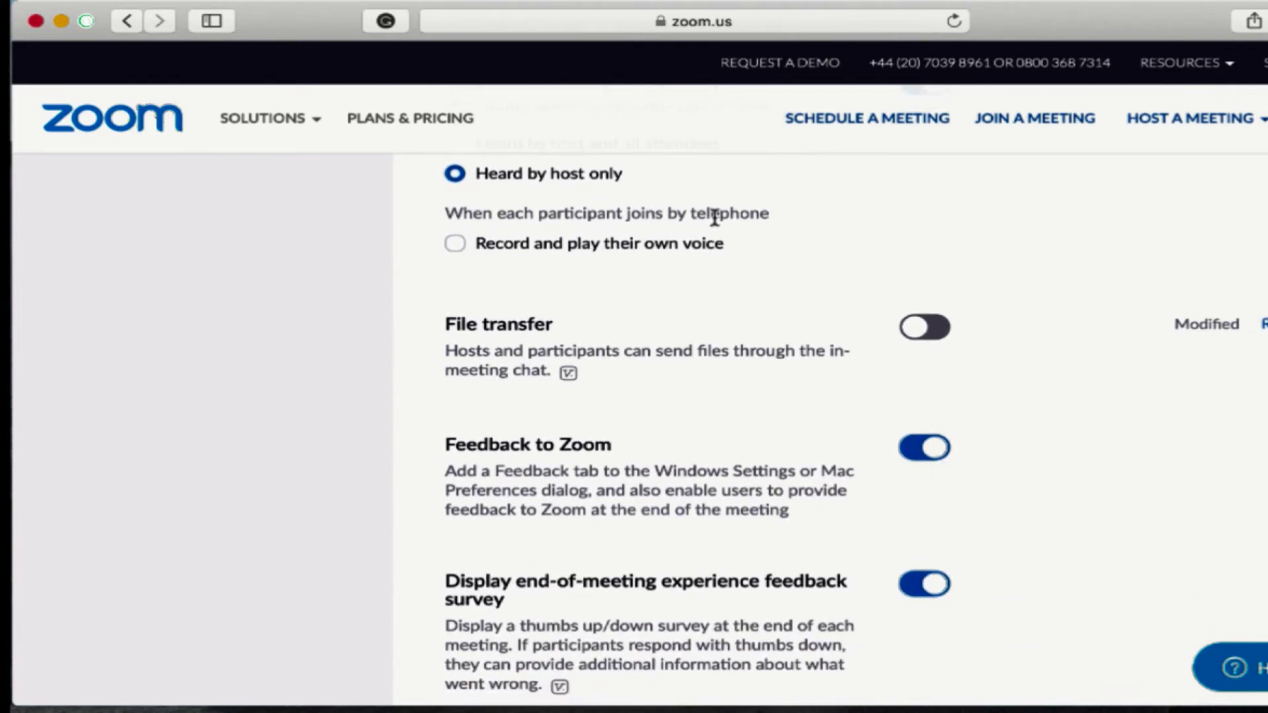
{"action": "scroll", "coordinate": [713, 287], "scroll_direction": "down", "scroll_amount": 3}
{"action": "scroll", "coordinate": [713, 294], "scroll_direction": "down", "scroll_amount": 1}
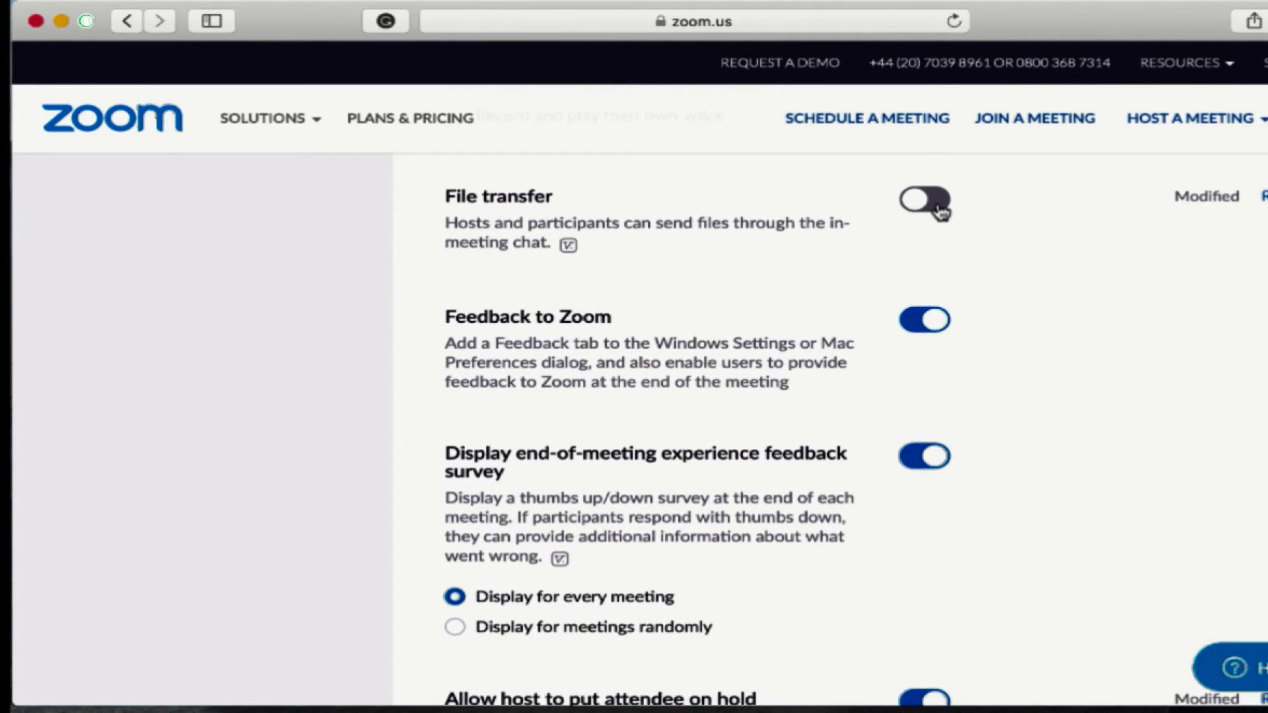
Step: Turn off Feedback to Zoom and confirm the change despite the dependent end-of-meeting survey setting
{"action": "scroll", "coordinate": [786, 347], "scroll_direction": "down", "scroll_amount": 3}
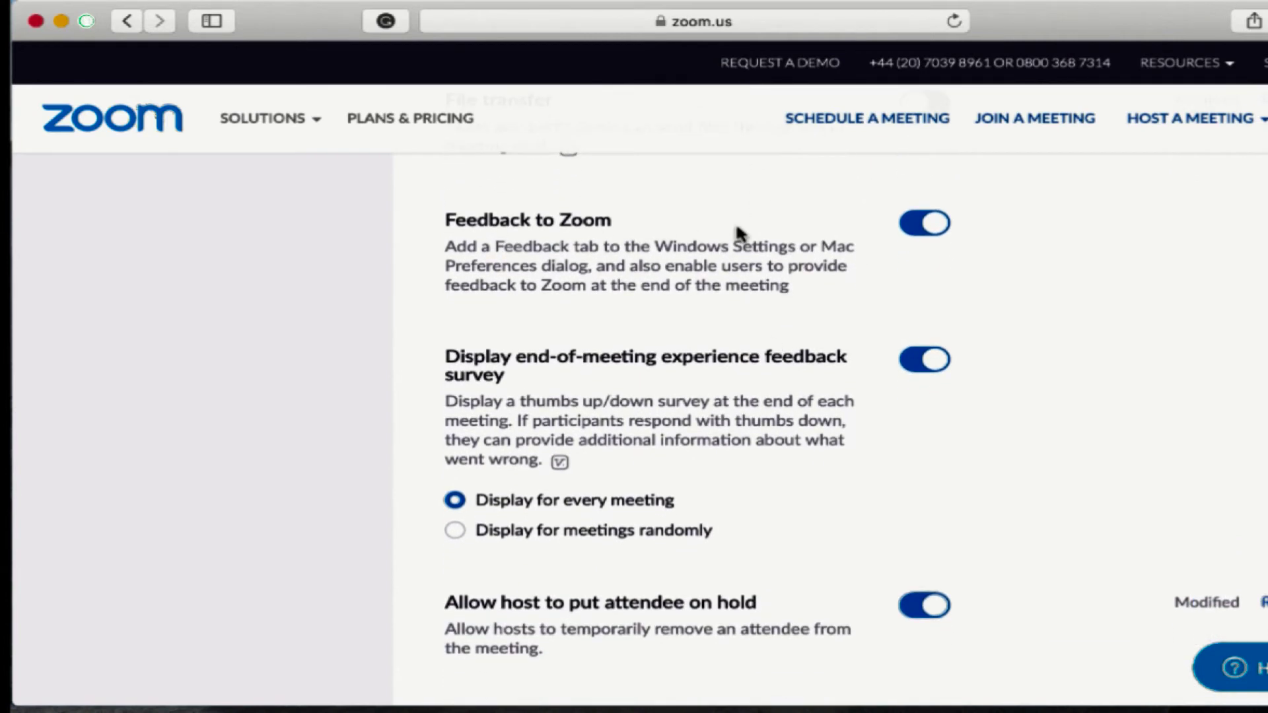
{"action": "scroll", "coordinate": [819, 245], "scroll_direction": "up", "scroll_amount": 2}
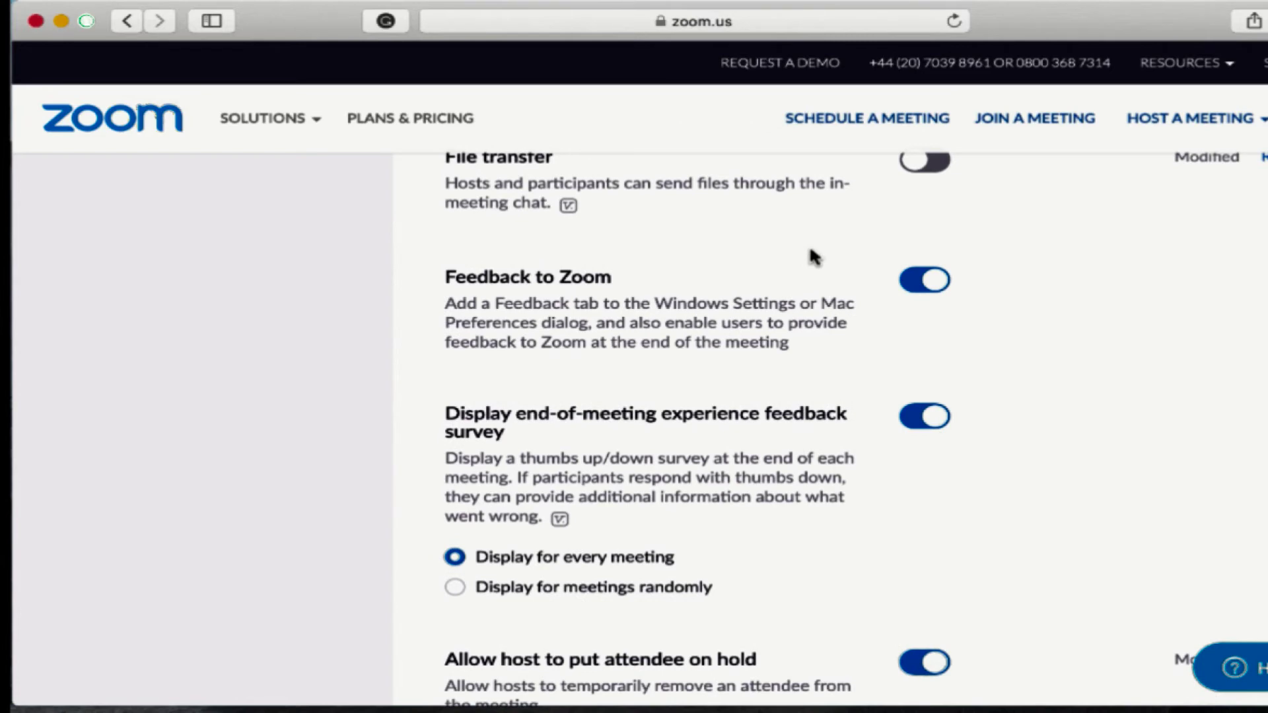
{"action": "scroll", "coordinate": [813, 257], "scroll_direction": "down", "scroll_amount": 2}
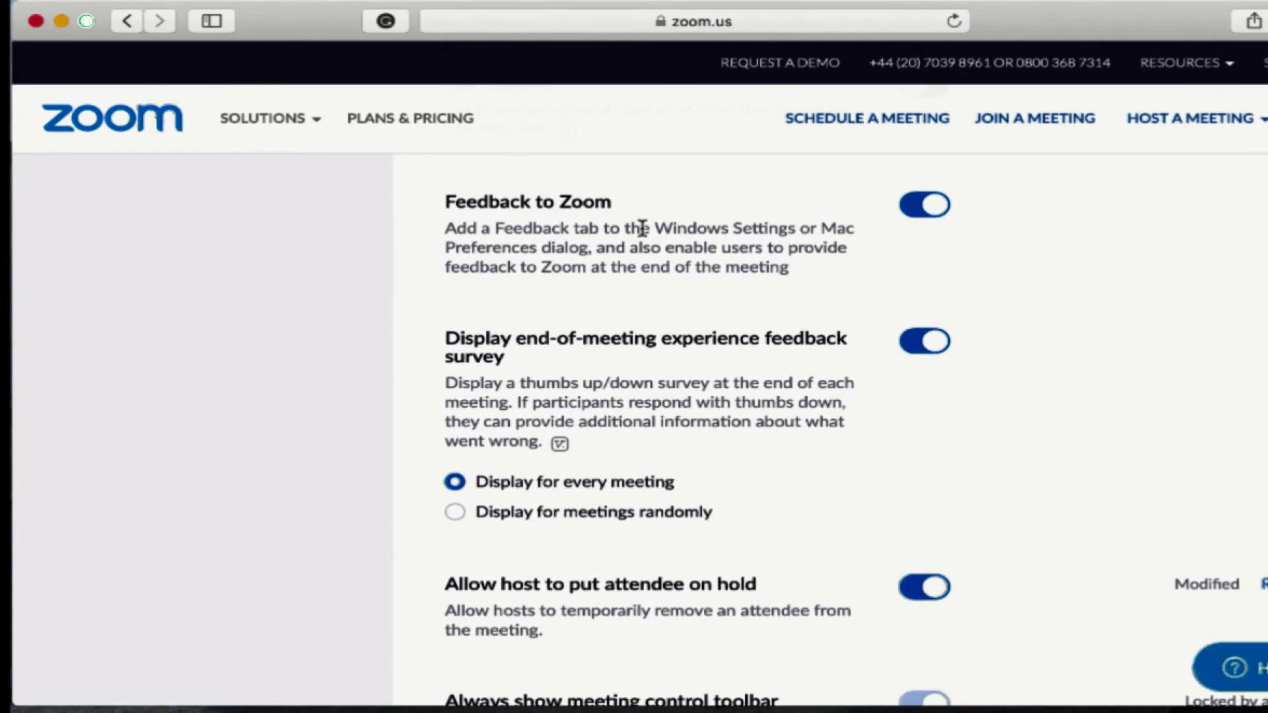
{"action": "left_click", "coordinate": [919, 207]}
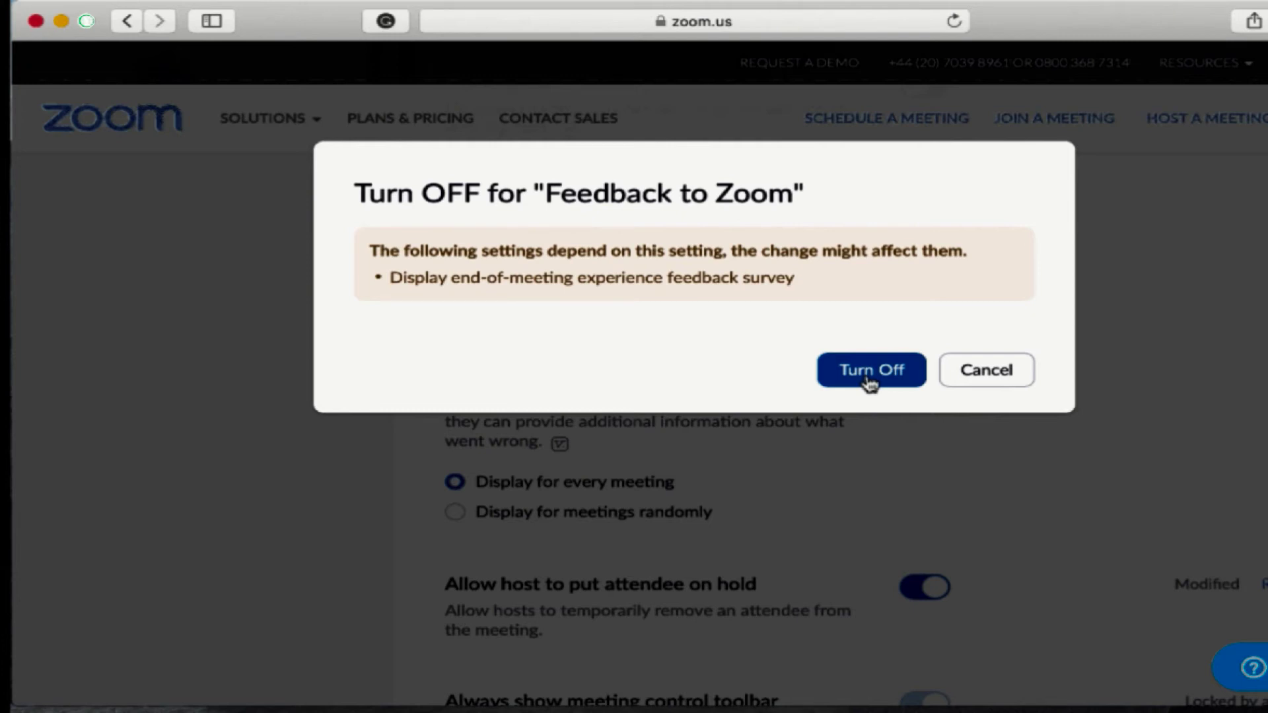
{"action": "left_click", "coordinate": [992, 377]}
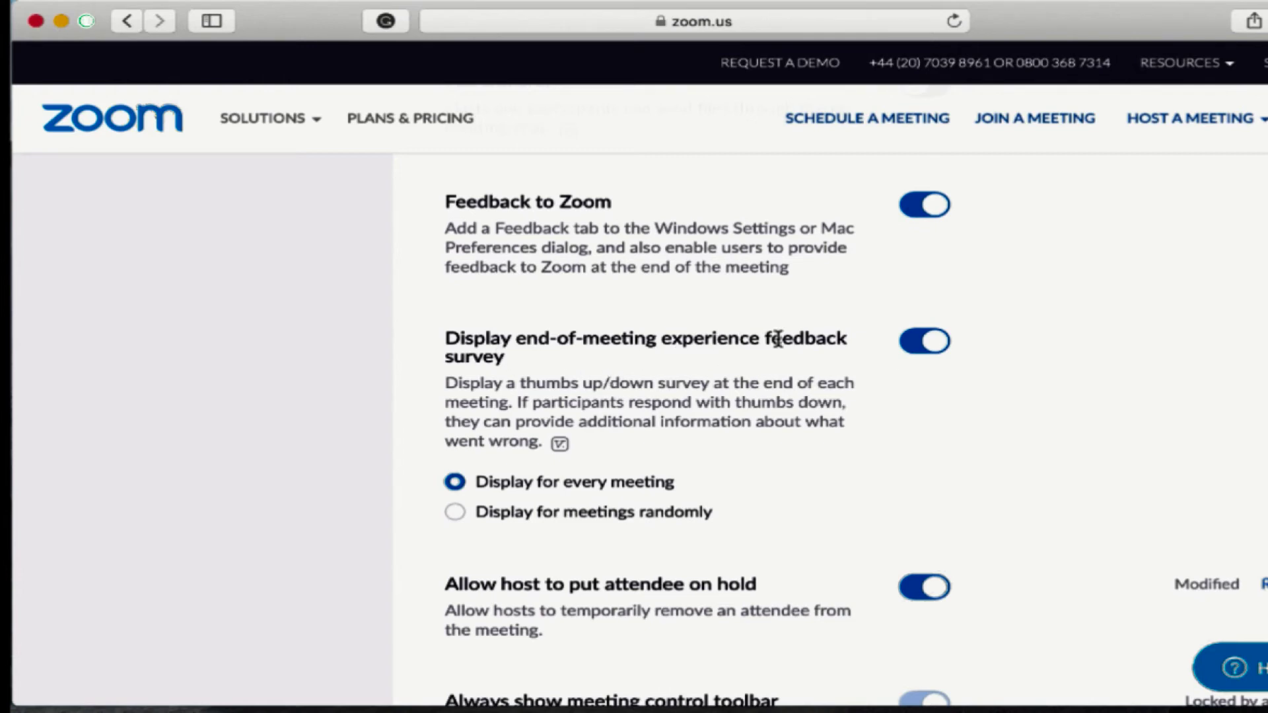
{"action": "left_click", "coordinate": [914, 208]}
{"action": "left_click", "coordinate": [887, 375]}
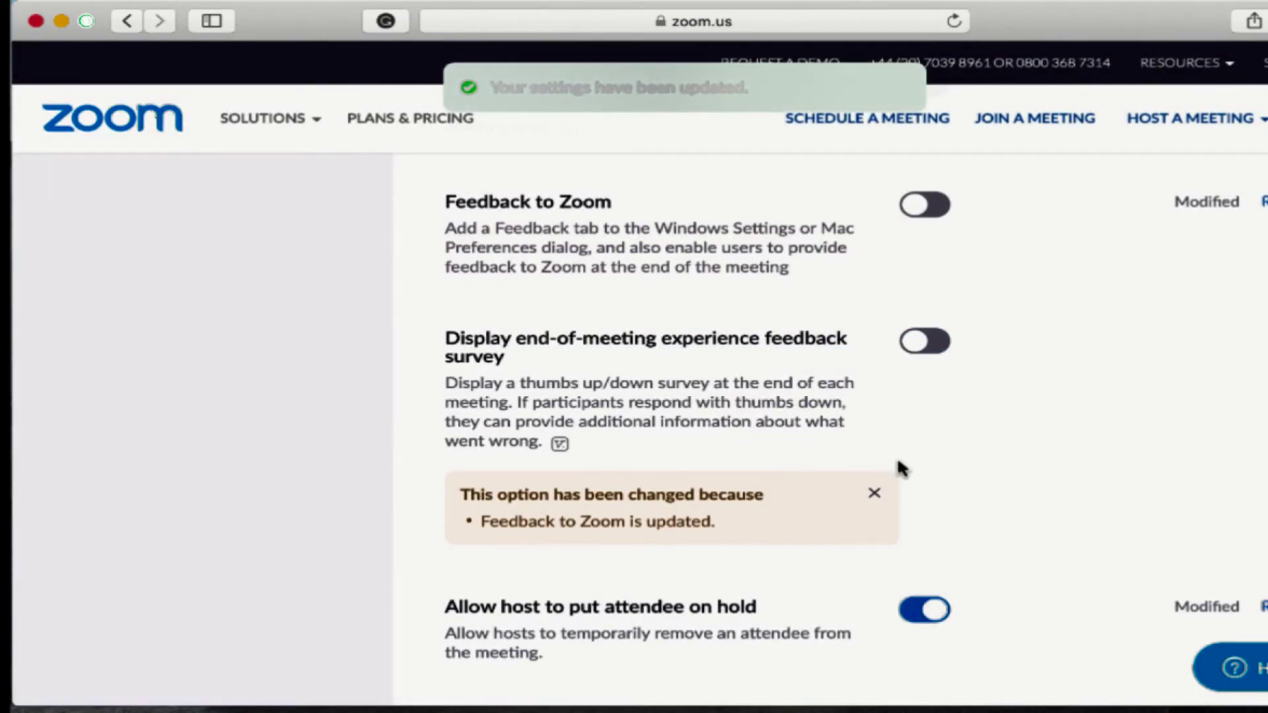
Step: Turn on Disable desktop/screen share for users in the basic in-meeting settings
{"action": "scroll", "coordinate": [931, 430], "scroll_direction": "down", "scroll_amount": 2}
{"action": "scroll", "coordinate": [934, 430], "scroll_direction": "down", "scroll_amount": 6}
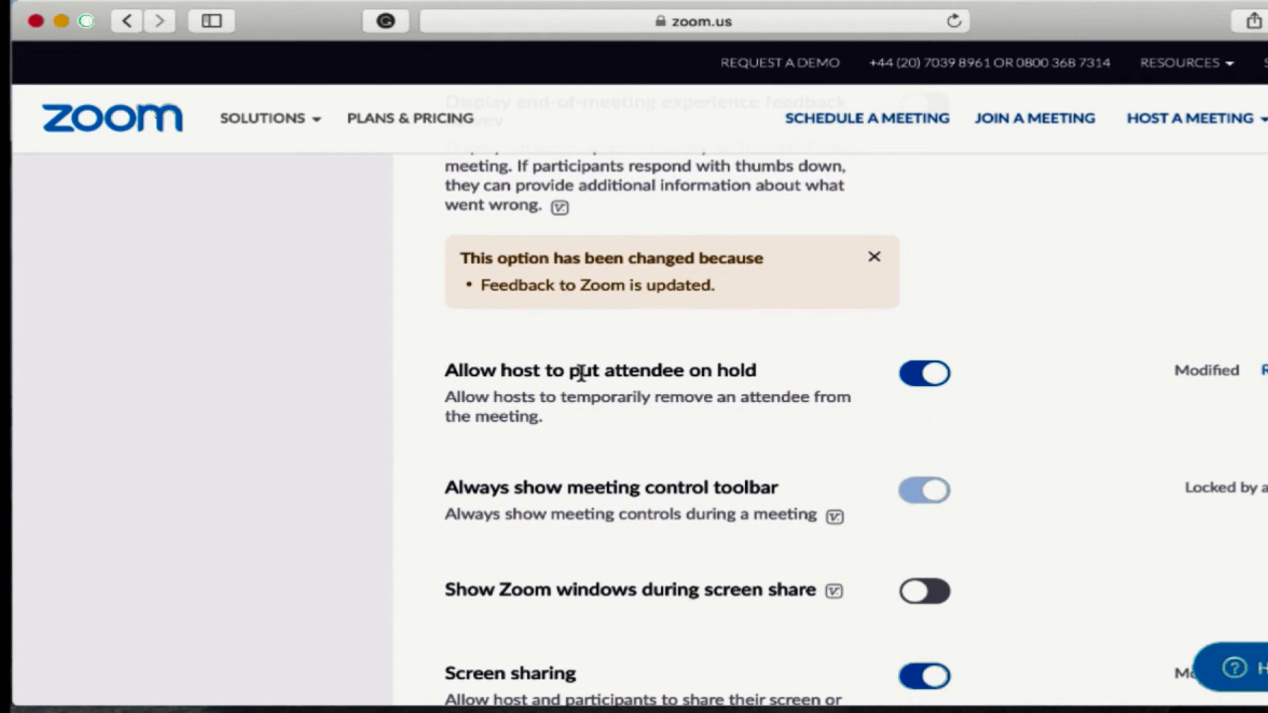
{"action": "scroll", "coordinate": [592, 375], "scroll_direction": "down", "scroll_amount": 6}
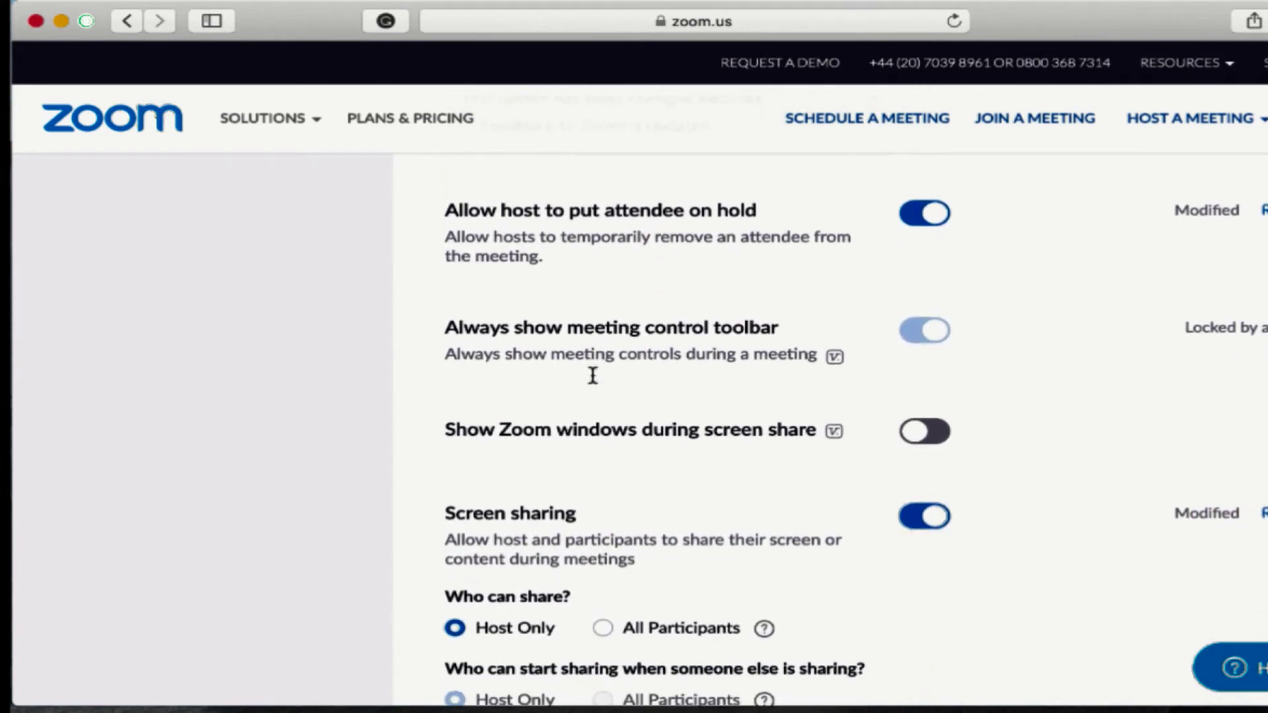
{"action": "scroll", "coordinate": [581, 380], "scroll_direction": "down", "scroll_amount": 2}
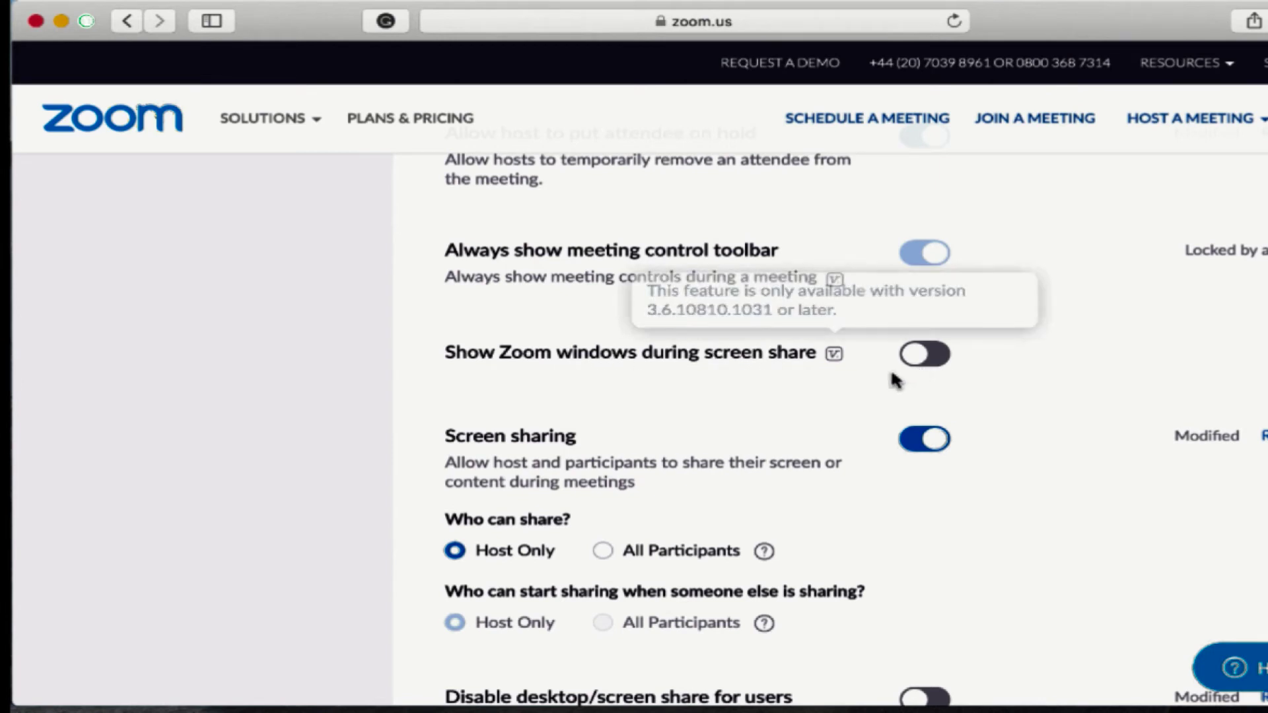
{"action": "scroll", "coordinate": [438, 405], "scroll_direction": "down", "scroll_amount": 4}
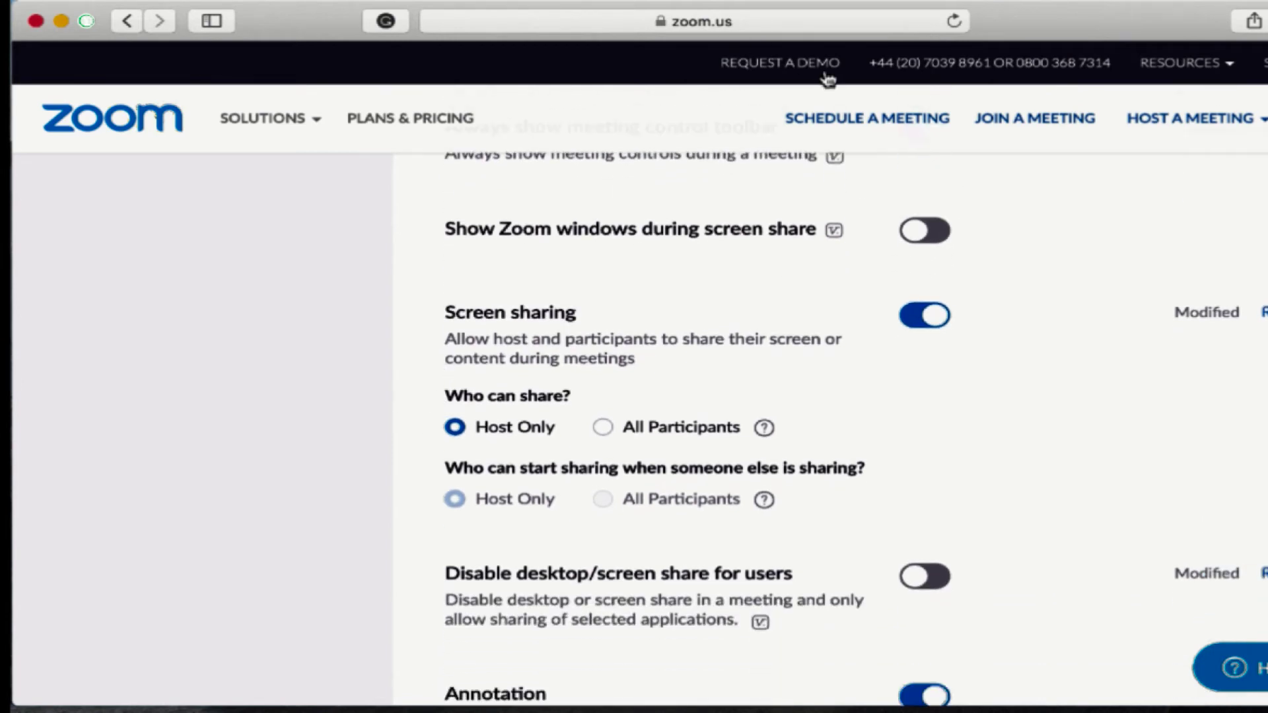
{"action": "scroll", "coordinate": [757, 301], "scroll_direction": "down", "scroll_amount": 3}
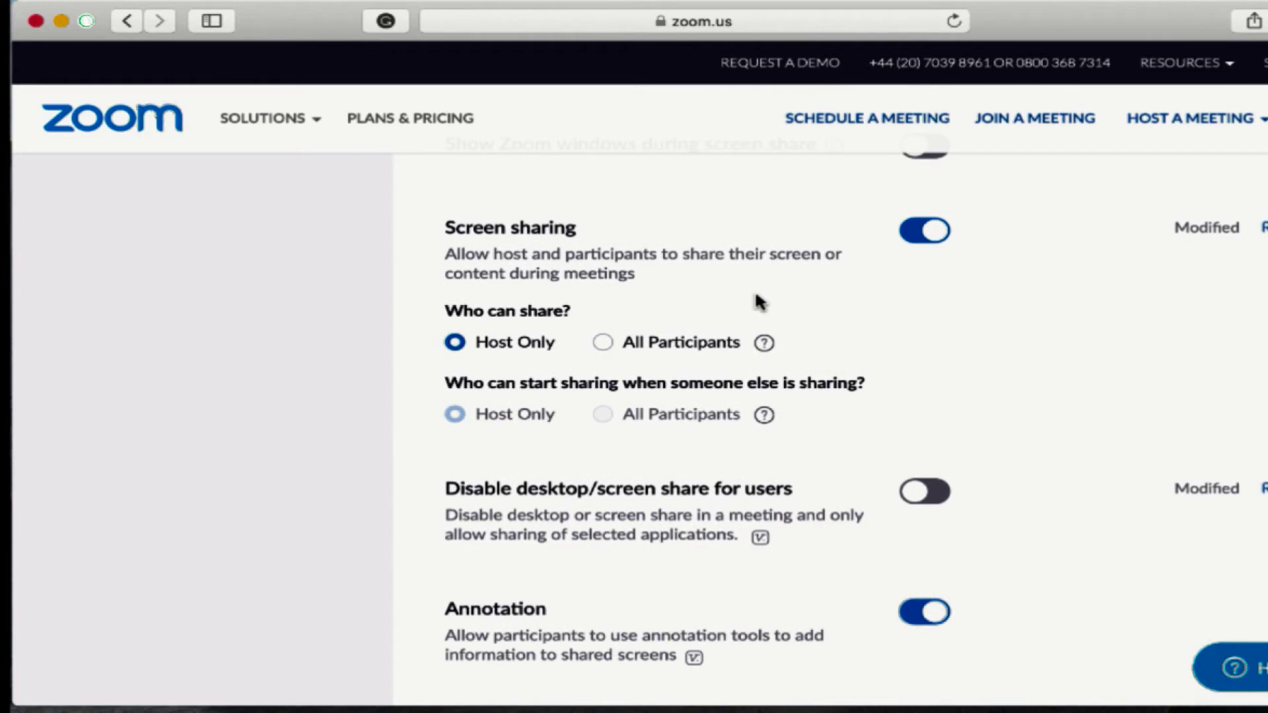
{"action": "scroll", "coordinate": [757, 301], "scroll_direction": "down", "scroll_amount": 8}
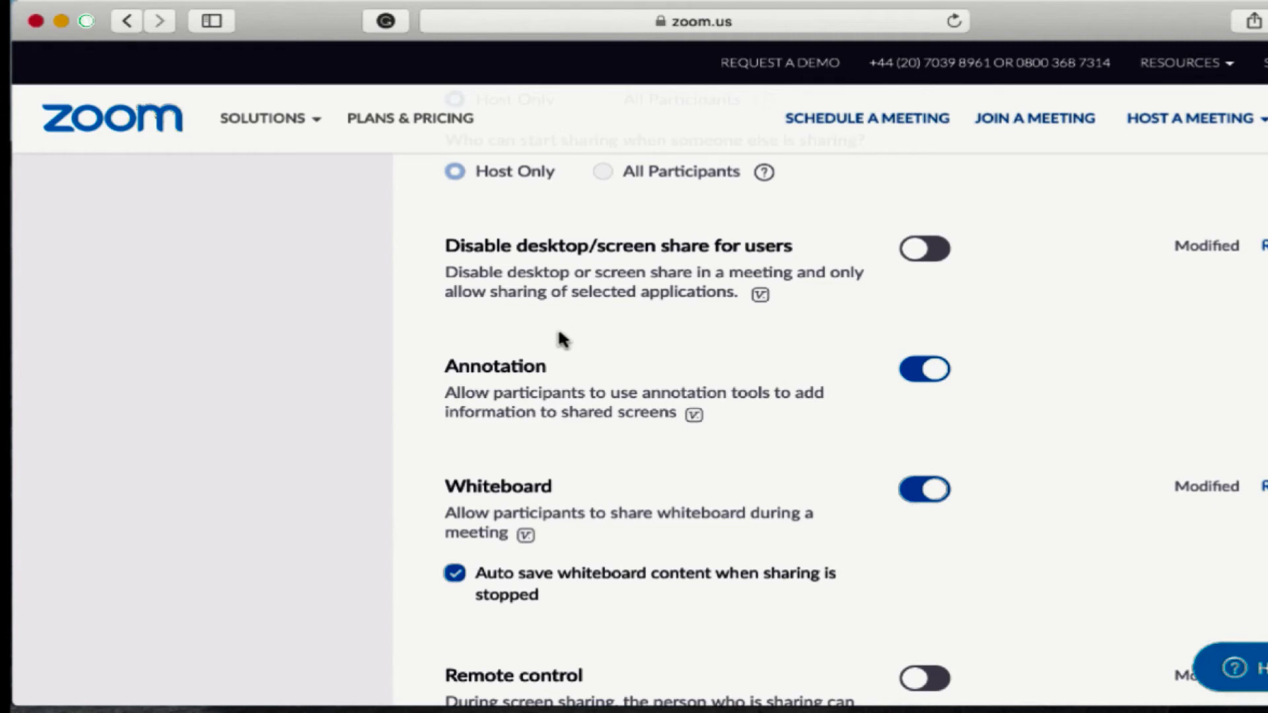
{"action": "scroll", "coordinate": [562, 340], "scroll_direction": "down", "scroll_amount": 5}
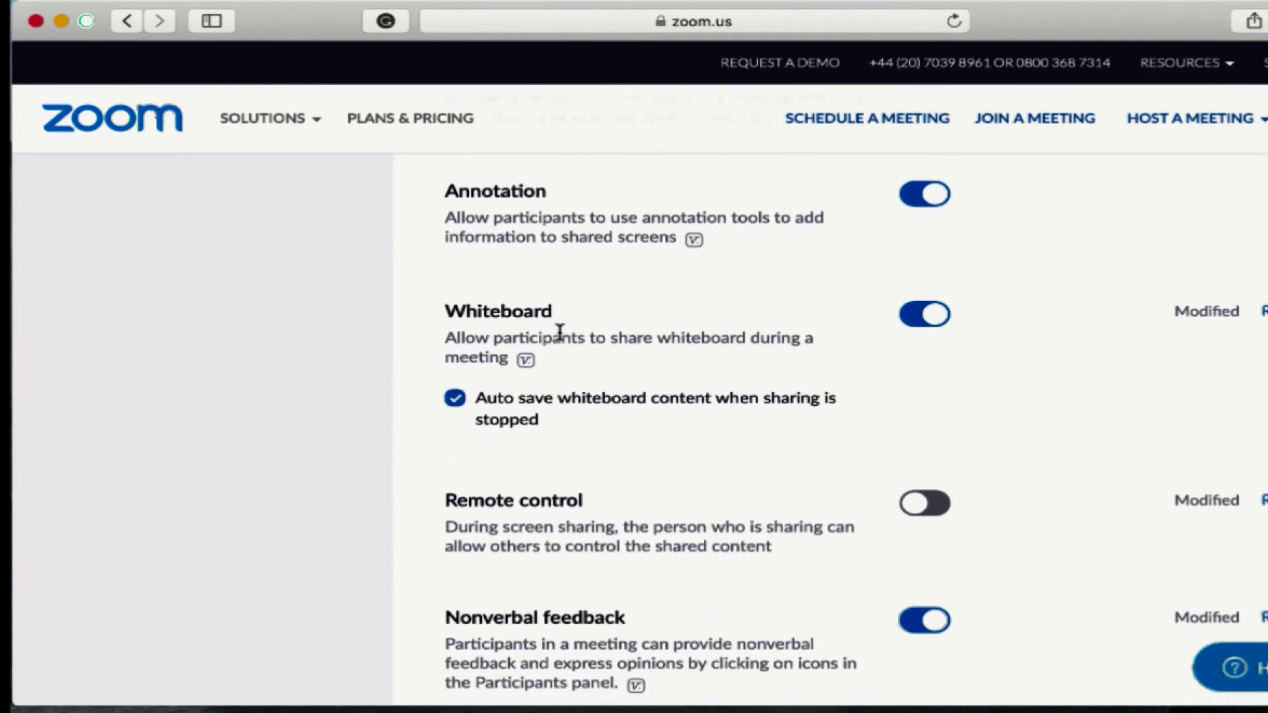
{"action": "scroll", "coordinate": [559, 331], "scroll_direction": "up", "scroll_amount": 5}
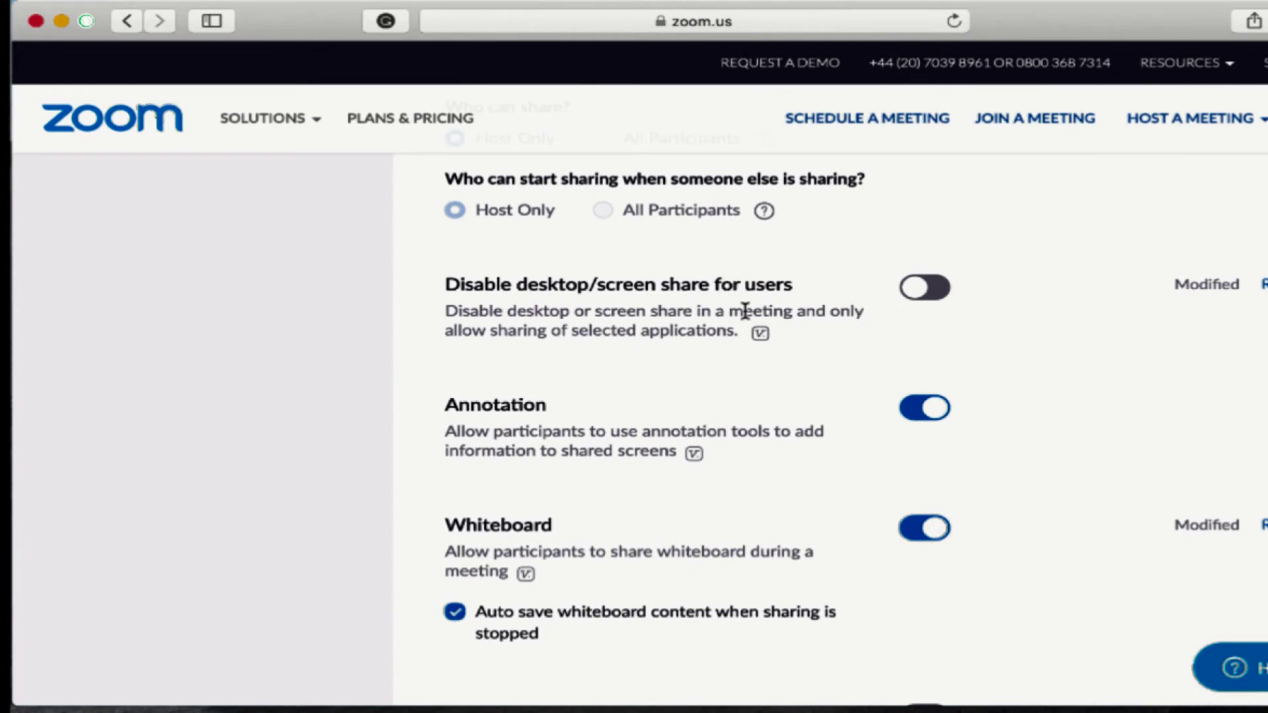
{"action": "left_click", "coordinate": [938, 288]}
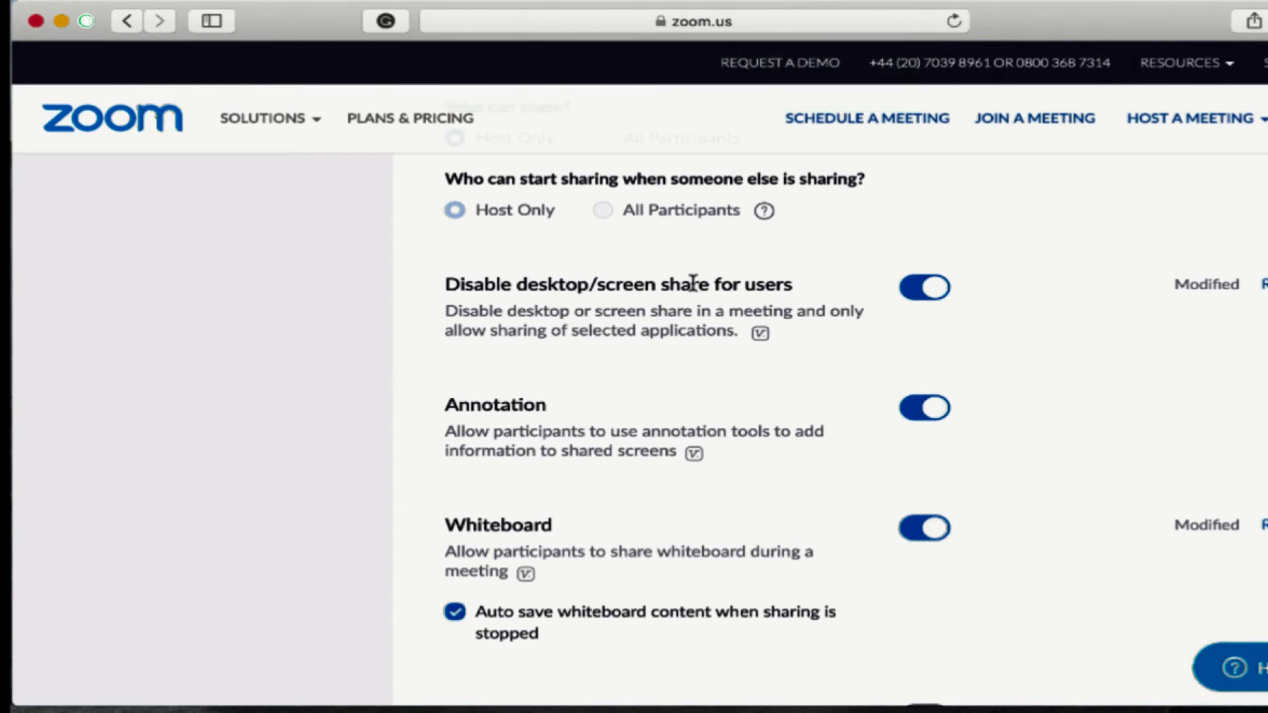
{"action": "mouse_move", "coordinate": [761, 336]}
Step: Turn off Far end camera control in the advanced in-meeting settings
{"action": "scroll", "coordinate": [493, 316], "scroll_direction": "down", "scroll_amount": 5}
{"action": "scroll", "coordinate": [493, 316], "scroll_direction": "down", "scroll_amount": 3}
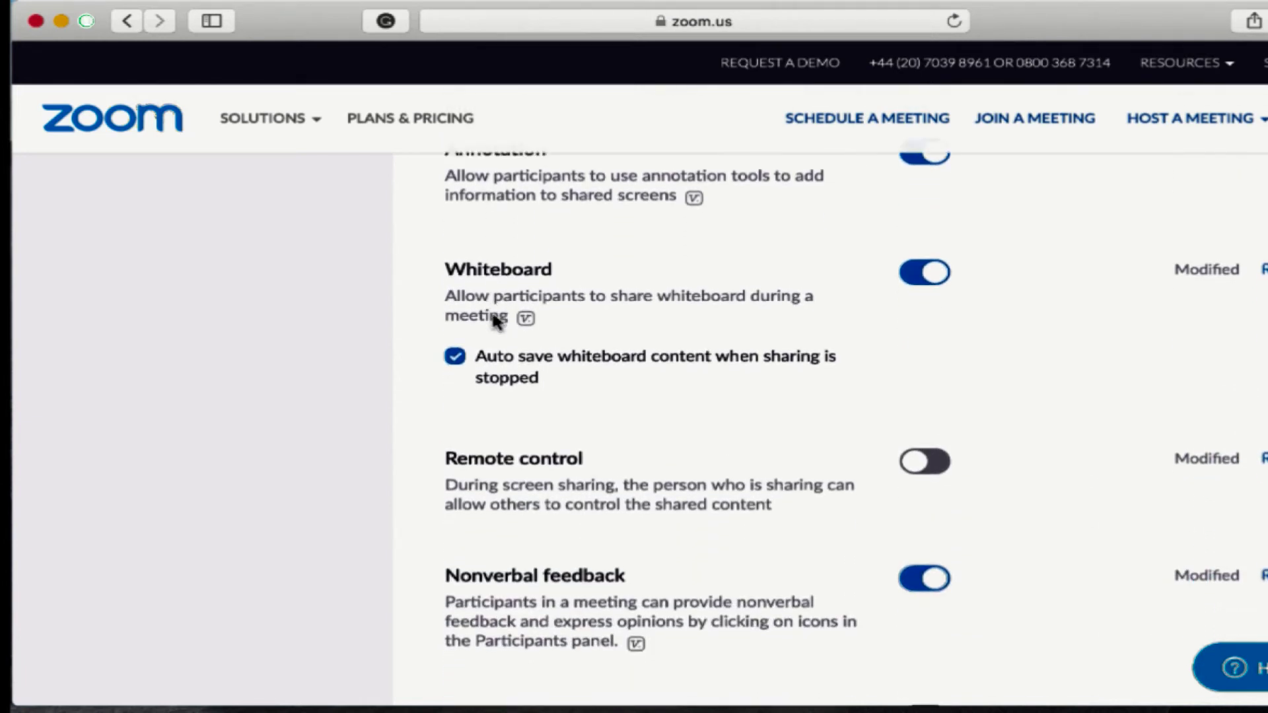
{"action": "scroll", "coordinate": [496, 320], "scroll_direction": "up", "scroll_amount": 2}
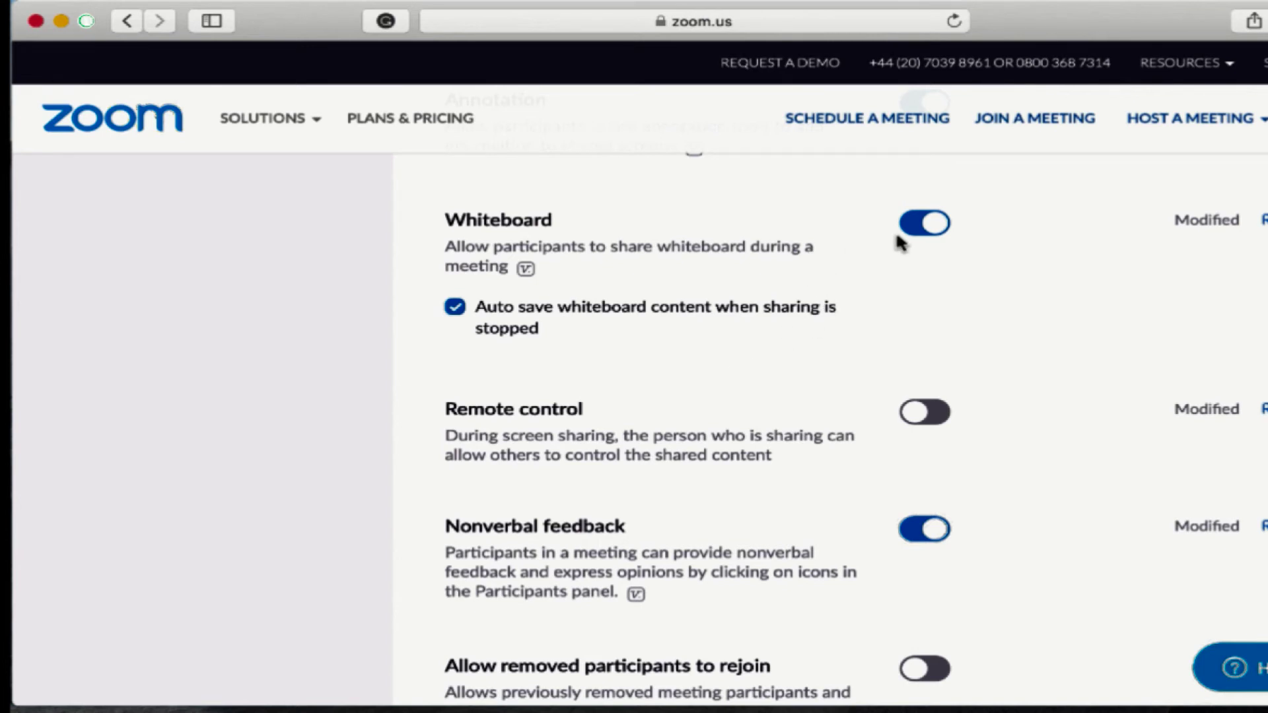
{"action": "scroll", "coordinate": [928, 527], "scroll_direction": "up", "scroll_amount": 1}
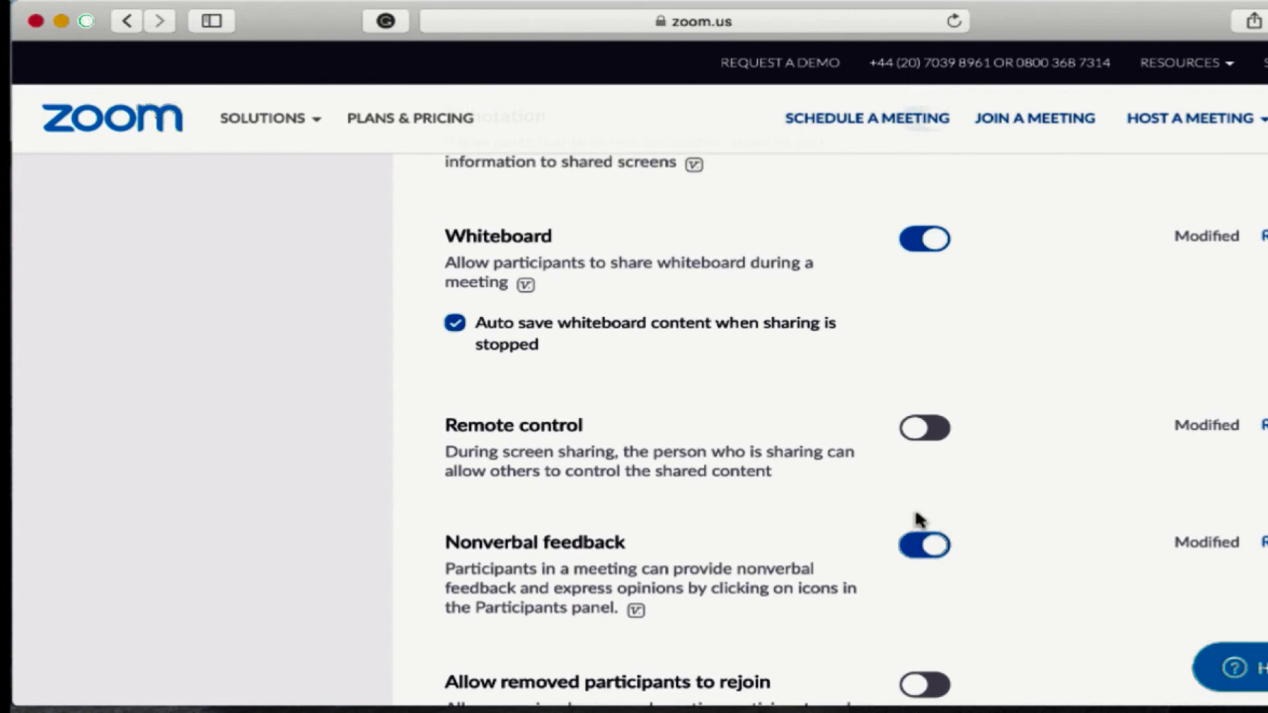
{"action": "scroll", "coordinate": [920, 519], "scroll_direction": "down", "scroll_amount": 4}
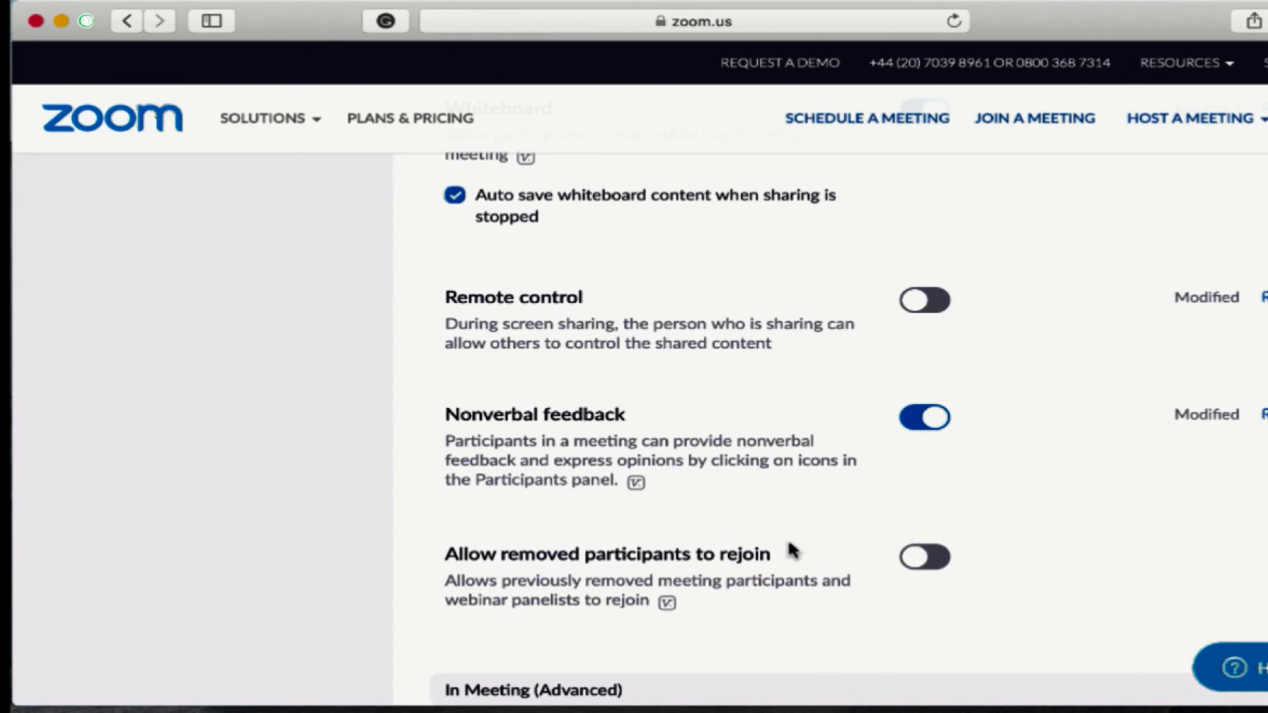
{"action": "scroll", "coordinate": [789, 548], "scroll_direction": "down", "scroll_amount": 7}
{"action": "scroll", "coordinate": [790, 548], "scroll_direction": "down", "scroll_amount": 8}
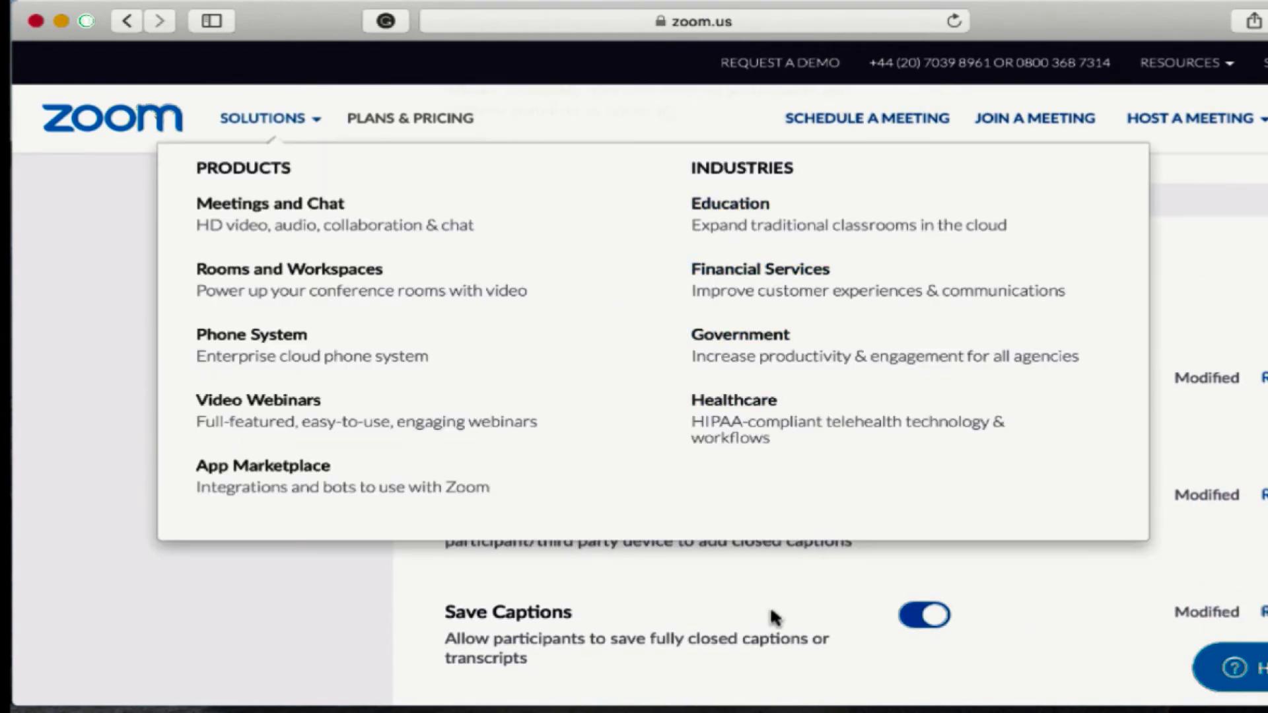
{"action": "scroll", "coordinate": [743, 567], "scroll_direction": "down", "scroll_amount": 8}
{"action": "scroll", "coordinate": [743, 565], "scroll_direction": "down", "scroll_amount": 4}
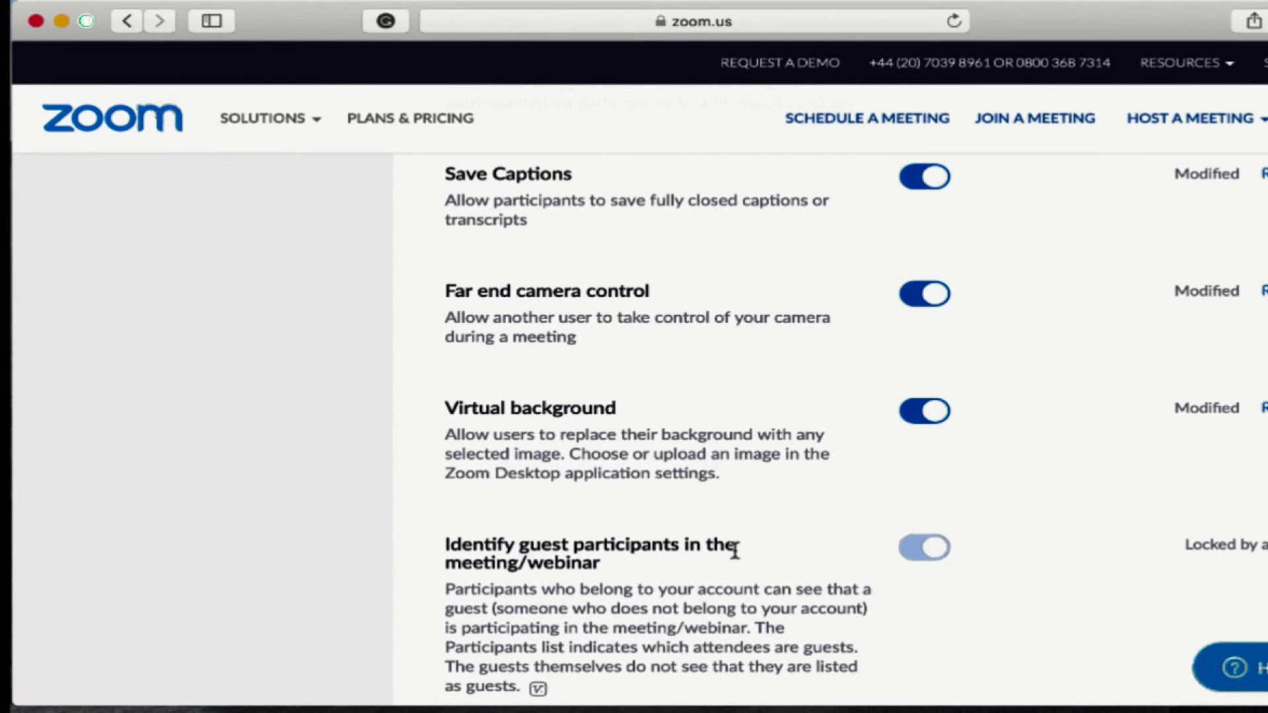
{"action": "left_click", "coordinate": [912, 299]}
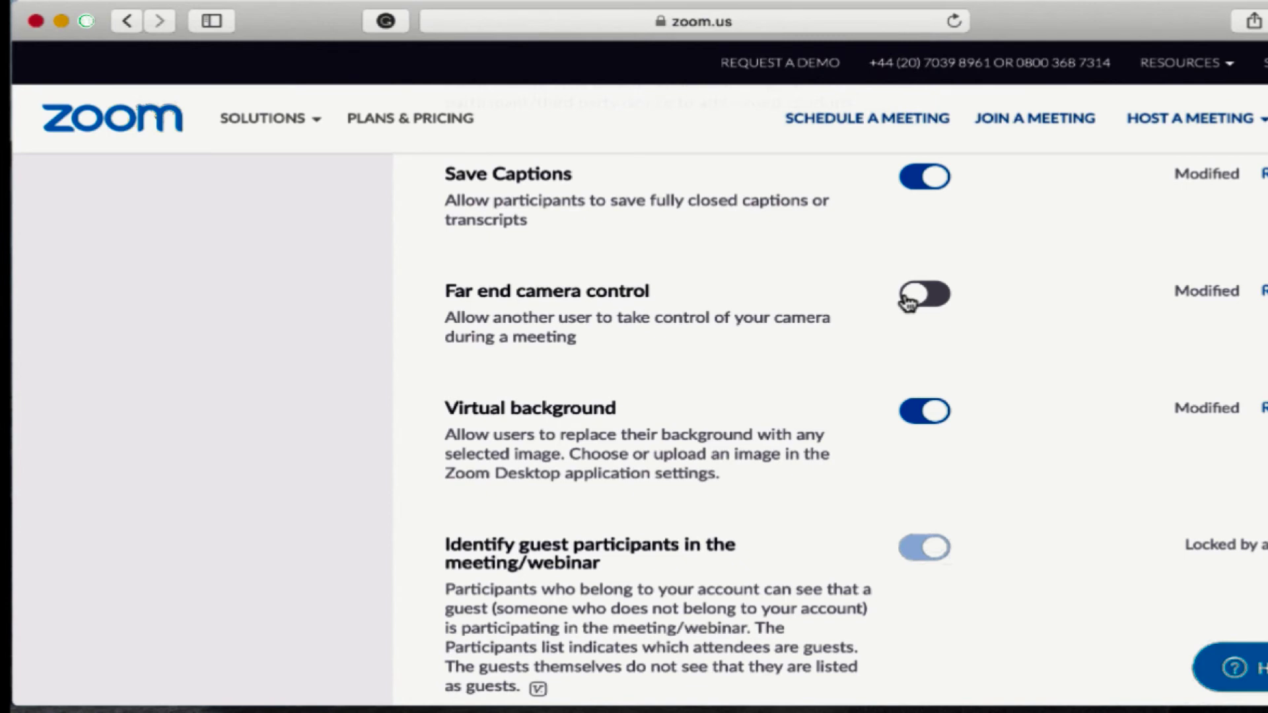
Step: Turn off Virtual background in the advanced in-meeting settings
{"action": "left_click", "coordinate": [921, 413]}
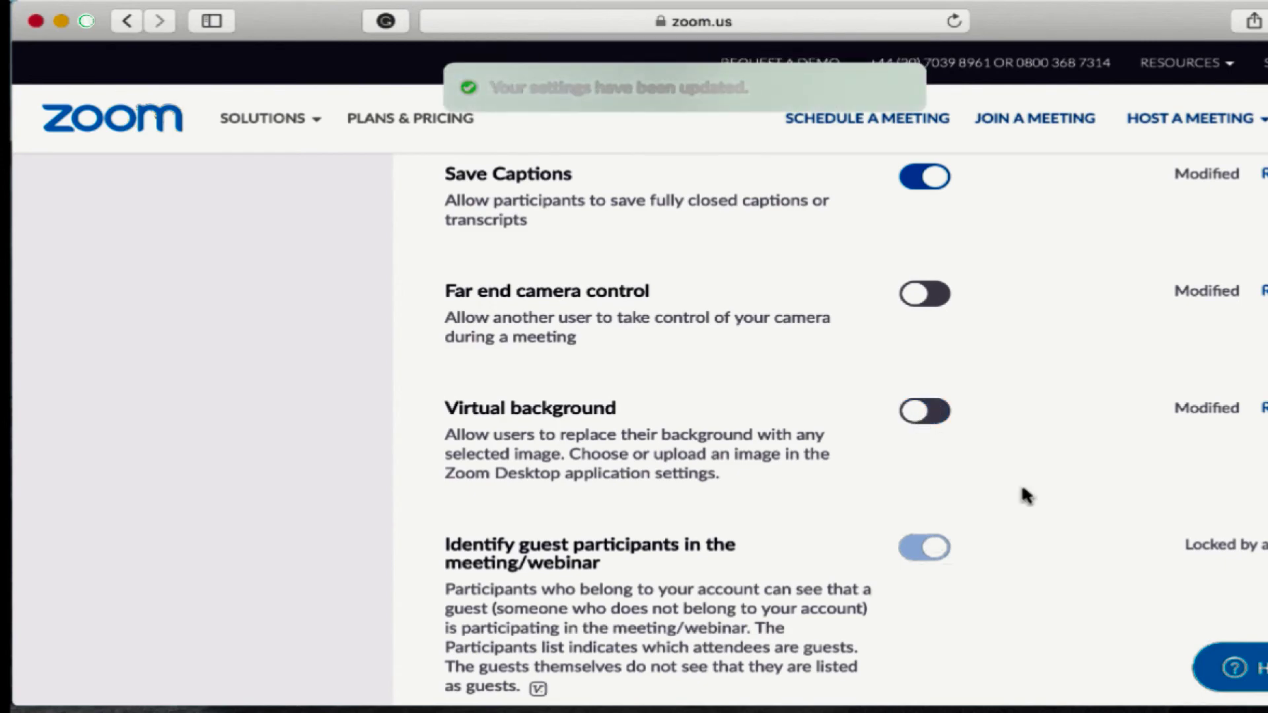
Step: Review the remaining advanced in-meeting options, from guest identification and email invites to audio, attention tracking, waiting room, and the browser join link
{"action": "scroll", "coordinate": [1021, 482], "scroll_direction": "down", "scroll_amount": 4}
{"action": "scroll", "coordinate": [1022, 490], "scroll_direction": "down", "scroll_amount": 5}
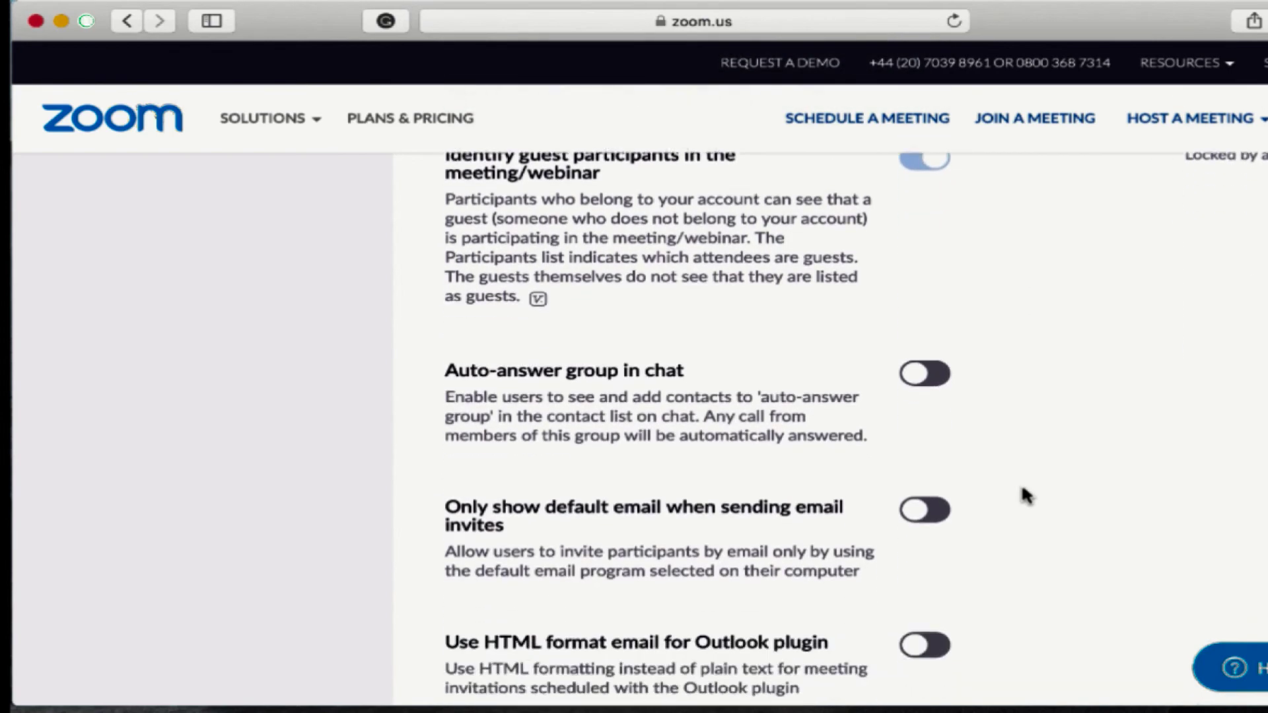
{"action": "scroll", "coordinate": [1022, 489], "scroll_direction": "down", "scroll_amount": 3}
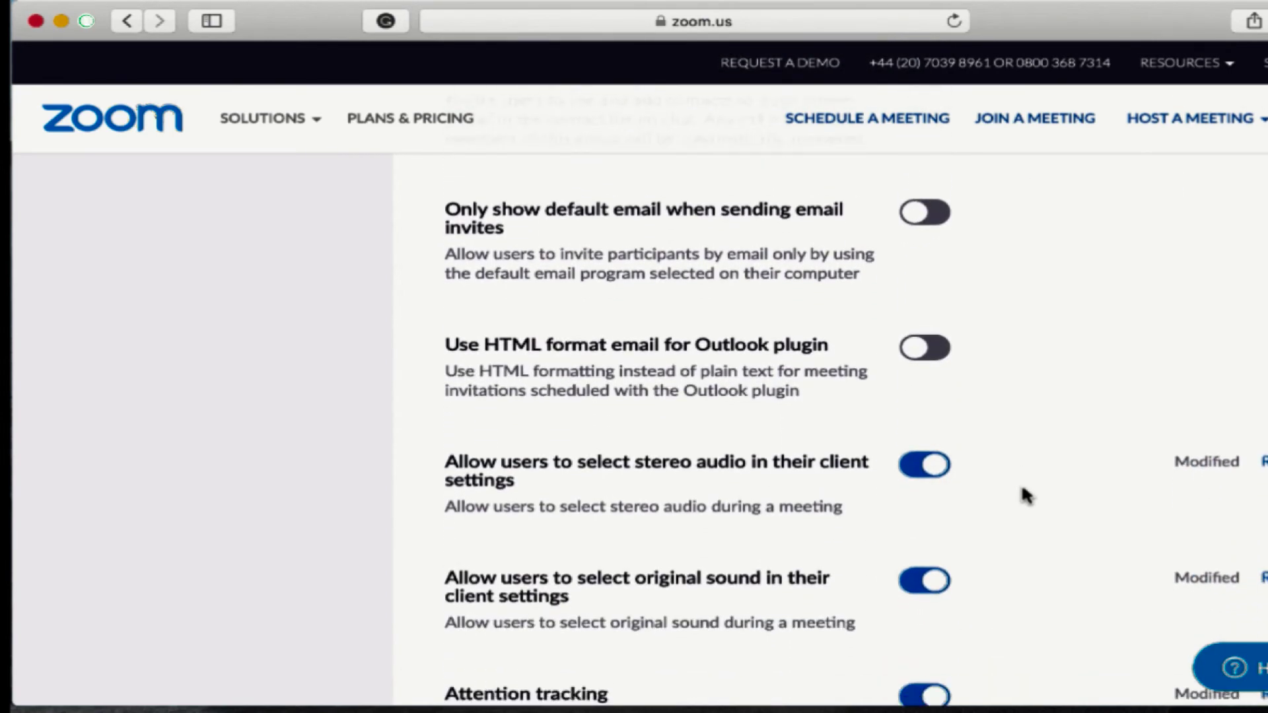
{"action": "scroll", "coordinate": [1022, 489], "scroll_direction": "down", "scroll_amount": 2}
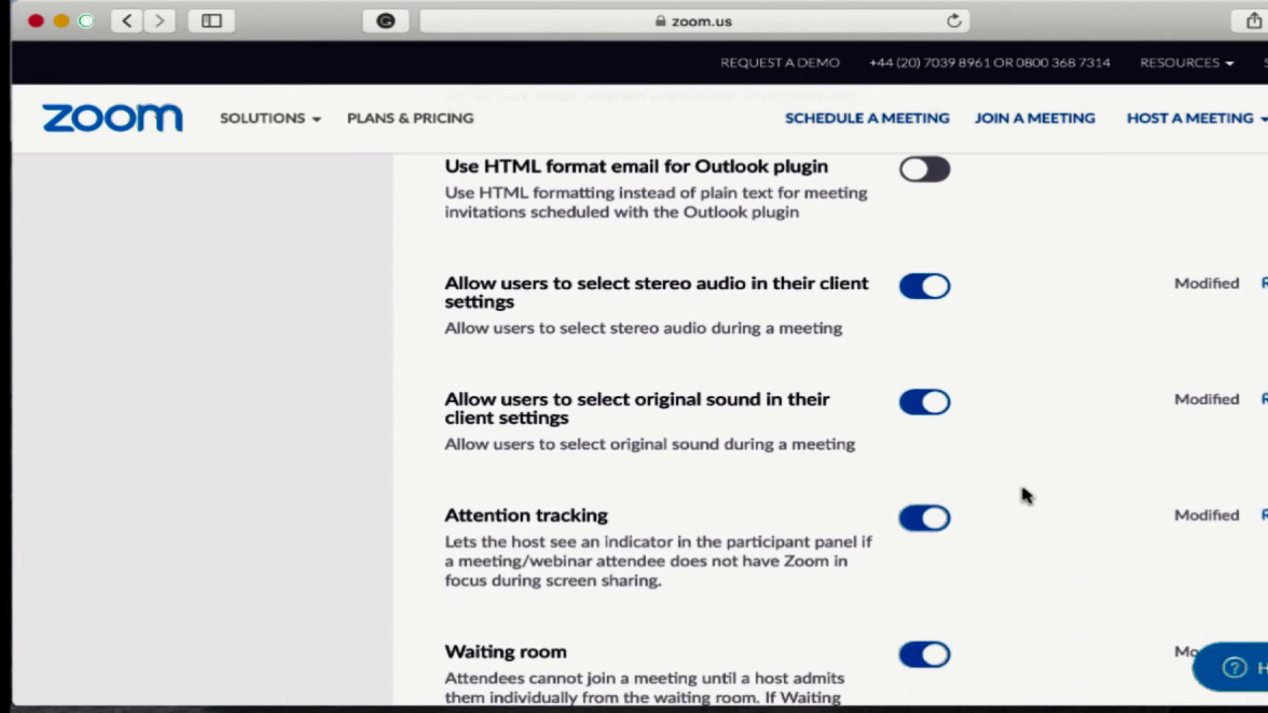
{"action": "scroll", "coordinate": [1025, 495], "scroll_direction": "down", "scroll_amount": 3}
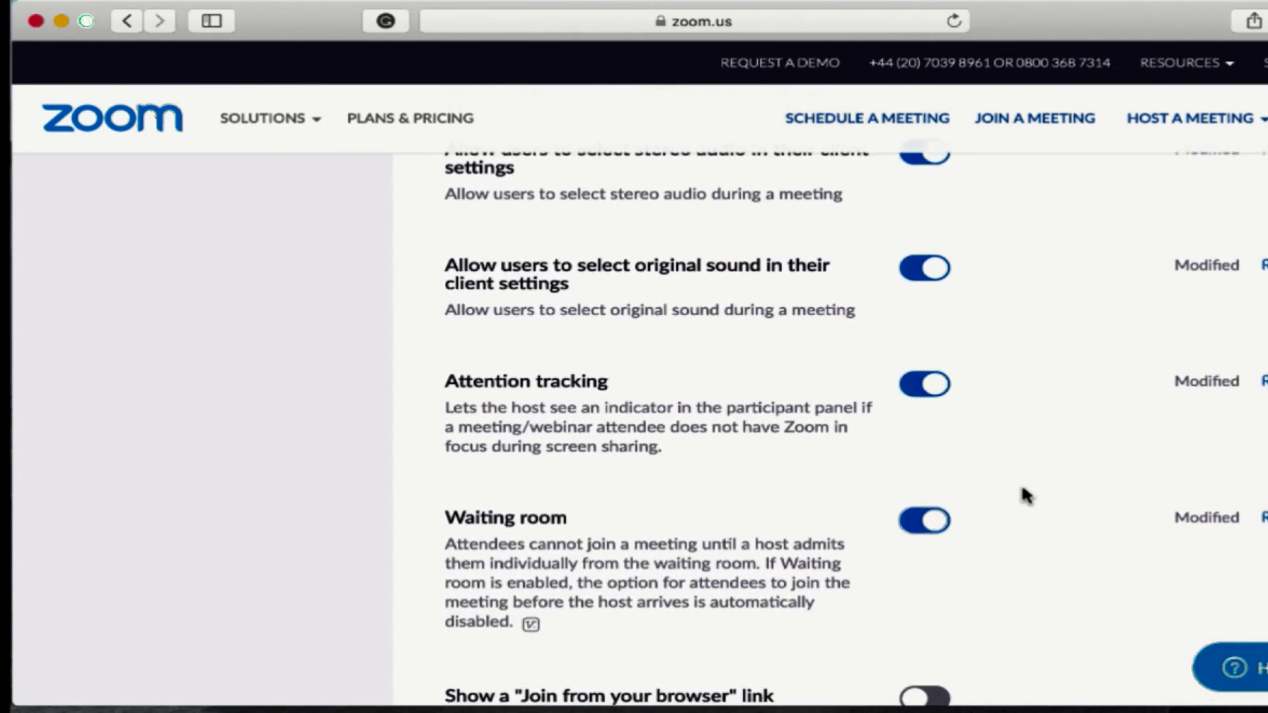
{"action": "scroll", "coordinate": [1025, 496], "scroll_direction": "down", "scroll_amount": 3}
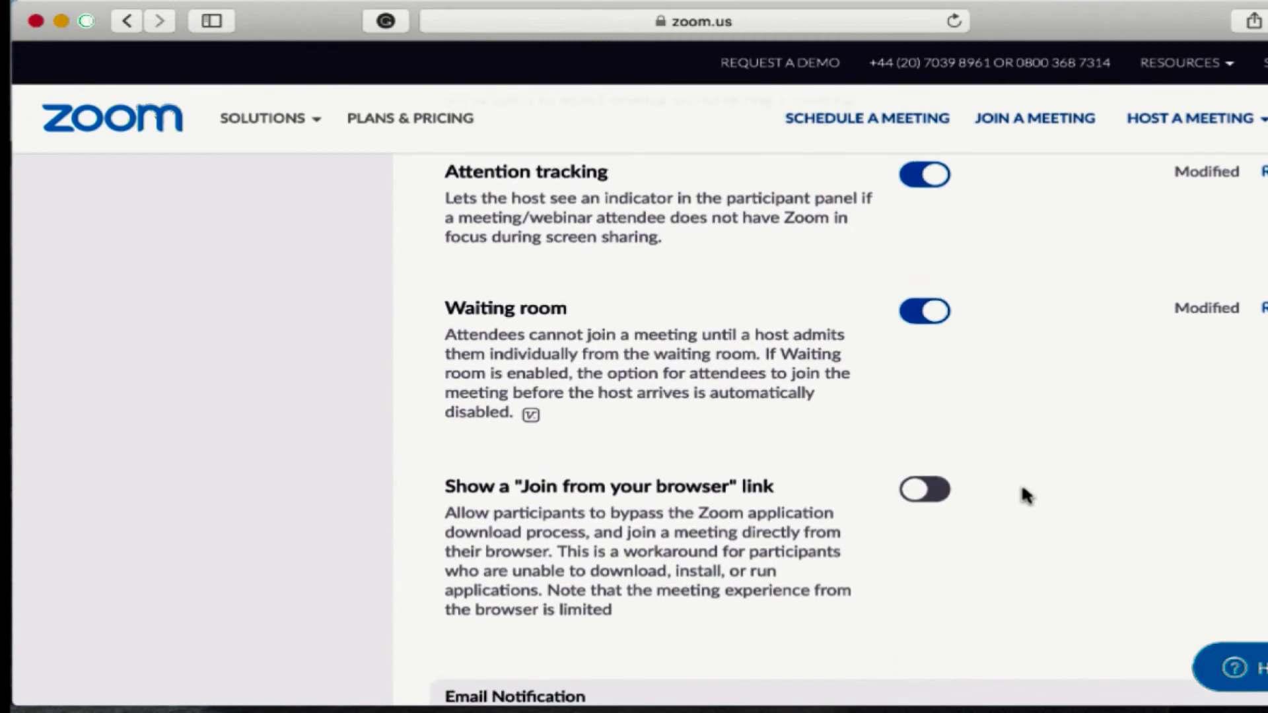
{"action": "scroll", "coordinate": [1024, 490], "scroll_direction": "down", "scroll_amount": 1}
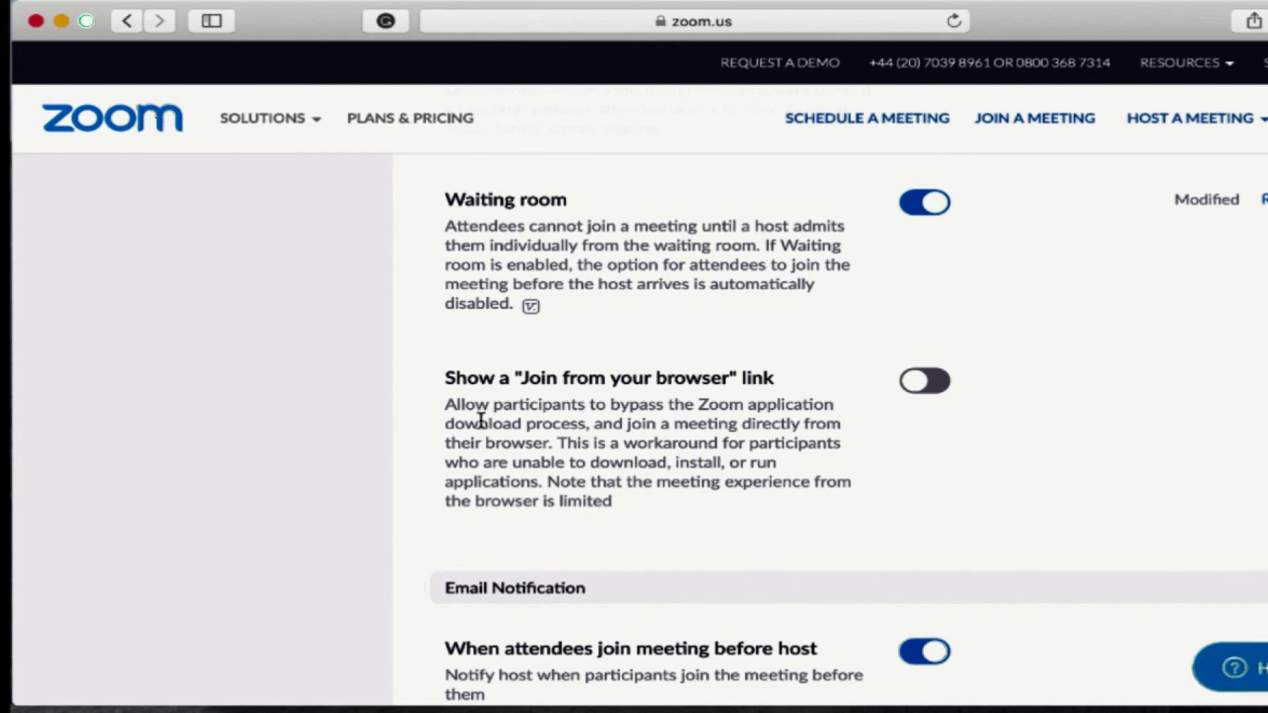
Step: Review the Email Notification options and the Other settings for iOS snapshot blurring, invitation email language, and schedule privilege
{"action": "scroll", "coordinate": [594, 553], "scroll_direction": "down", "scroll_amount": 4}
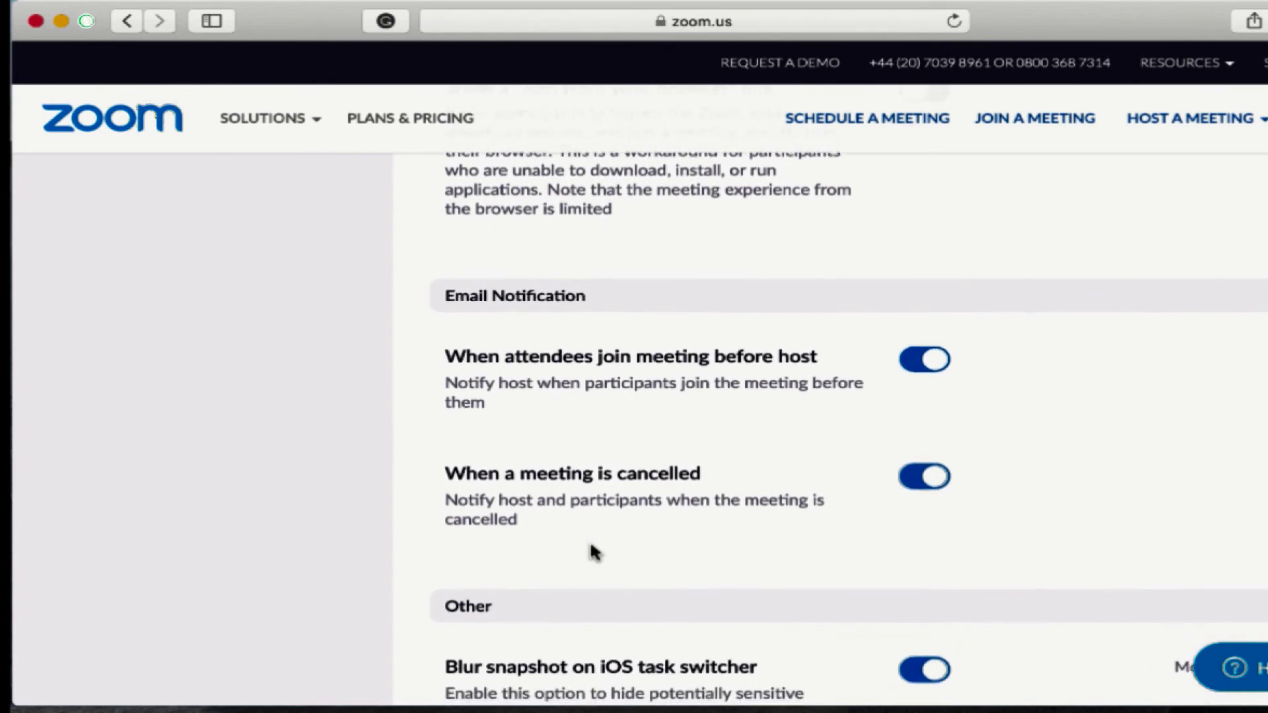
{"action": "scroll", "coordinate": [594, 553], "scroll_direction": "down", "scroll_amount": 3}
{"action": "scroll", "coordinate": [592, 552], "scroll_direction": "down", "scroll_amount": 2}
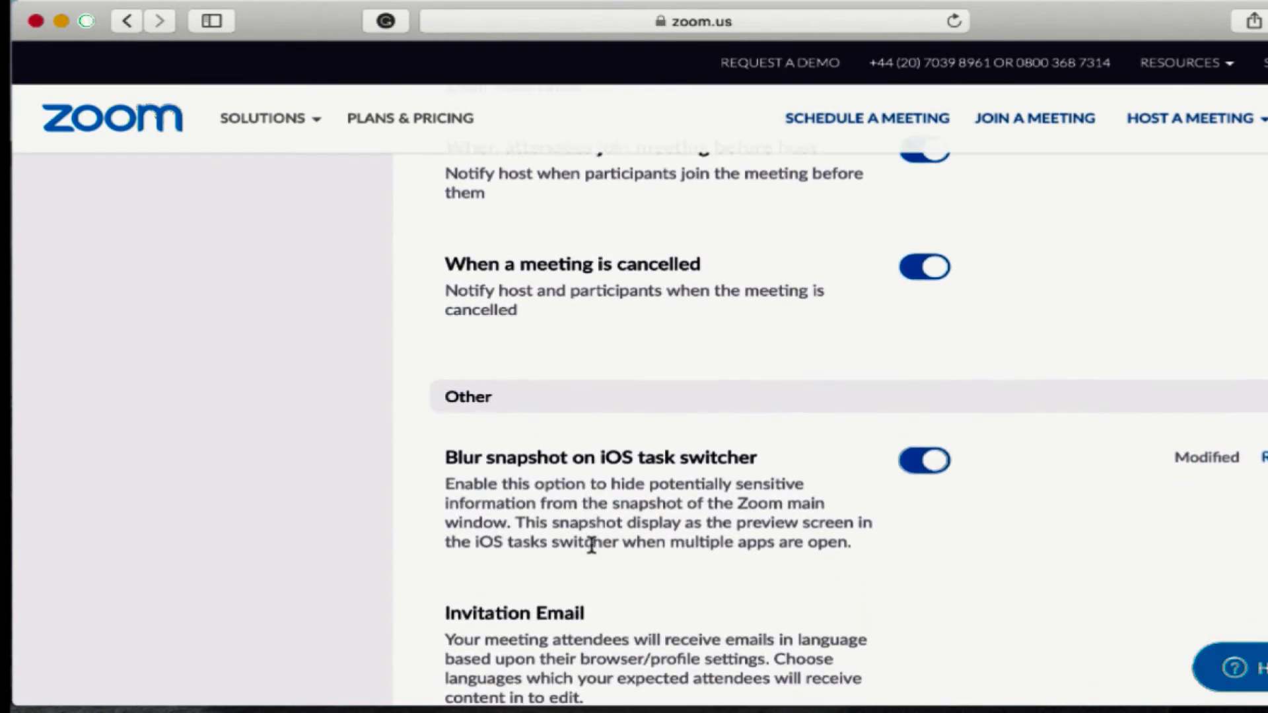
{"action": "scroll", "coordinate": [593, 548], "scroll_direction": "down", "scroll_amount": 2}
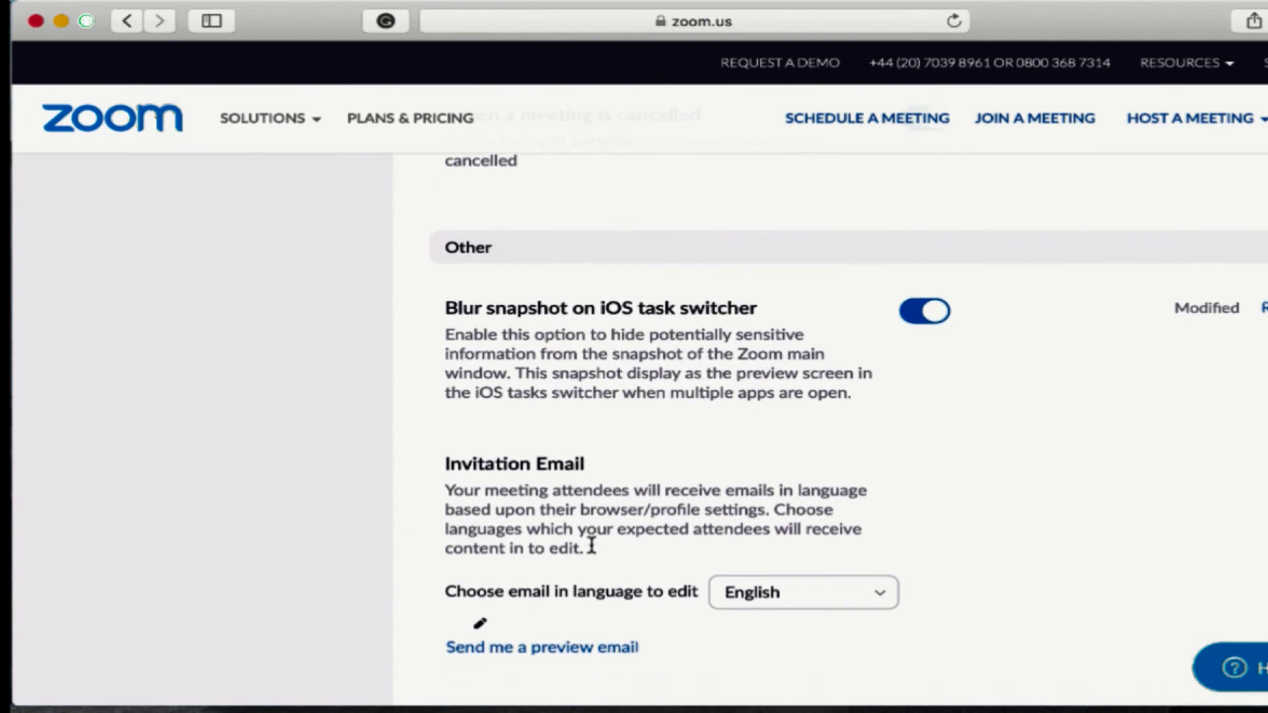
{"action": "scroll", "coordinate": [592, 552], "scroll_direction": "down", "scroll_amount": 2}
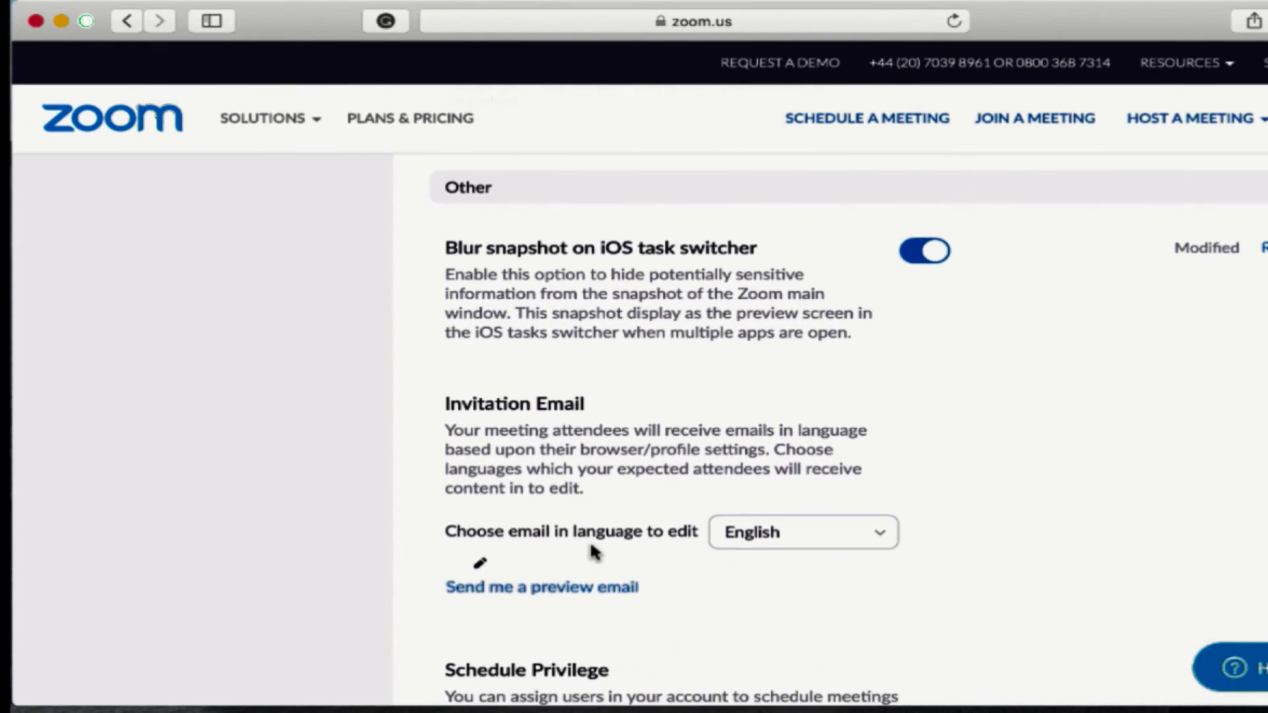
{"action": "scroll", "coordinate": [593, 551], "scroll_direction": "down", "scroll_amount": 2}
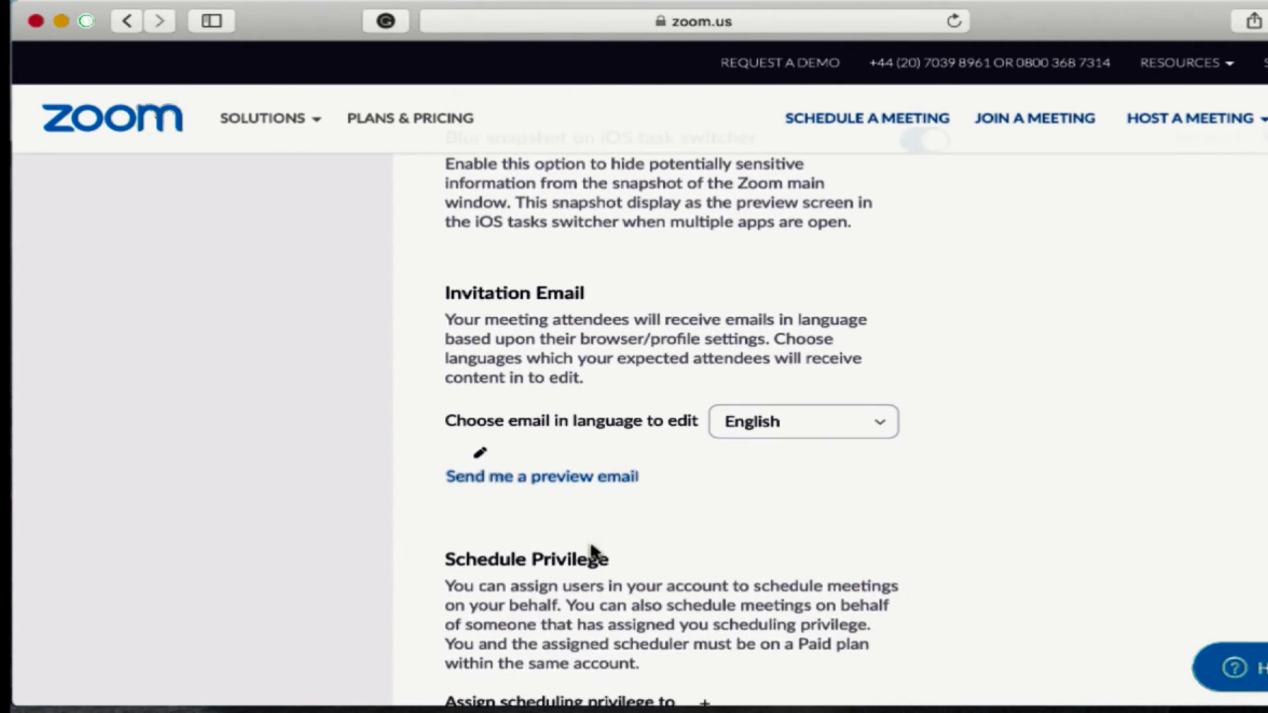
{"action": "scroll", "coordinate": [592, 549], "scroll_direction": "down", "scroll_amount": 2}
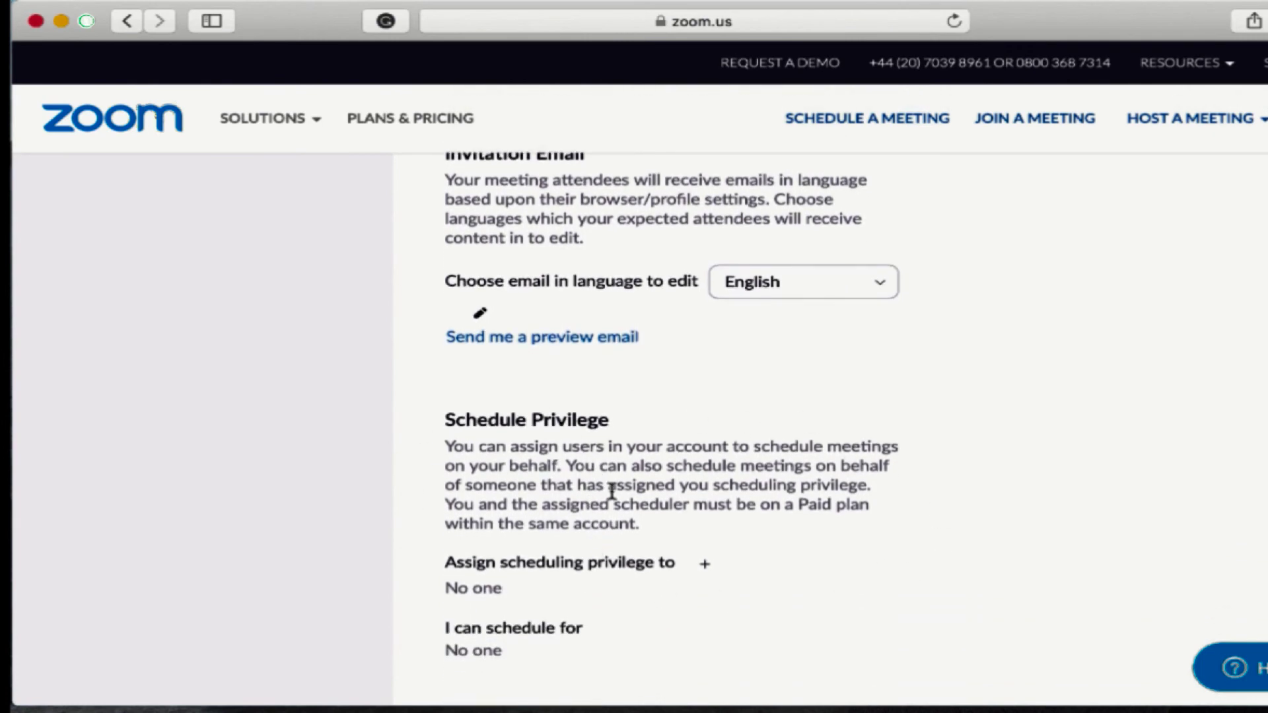
{"action": "scroll", "coordinate": [614, 494], "scroll_direction": "down", "scroll_amount": 1}
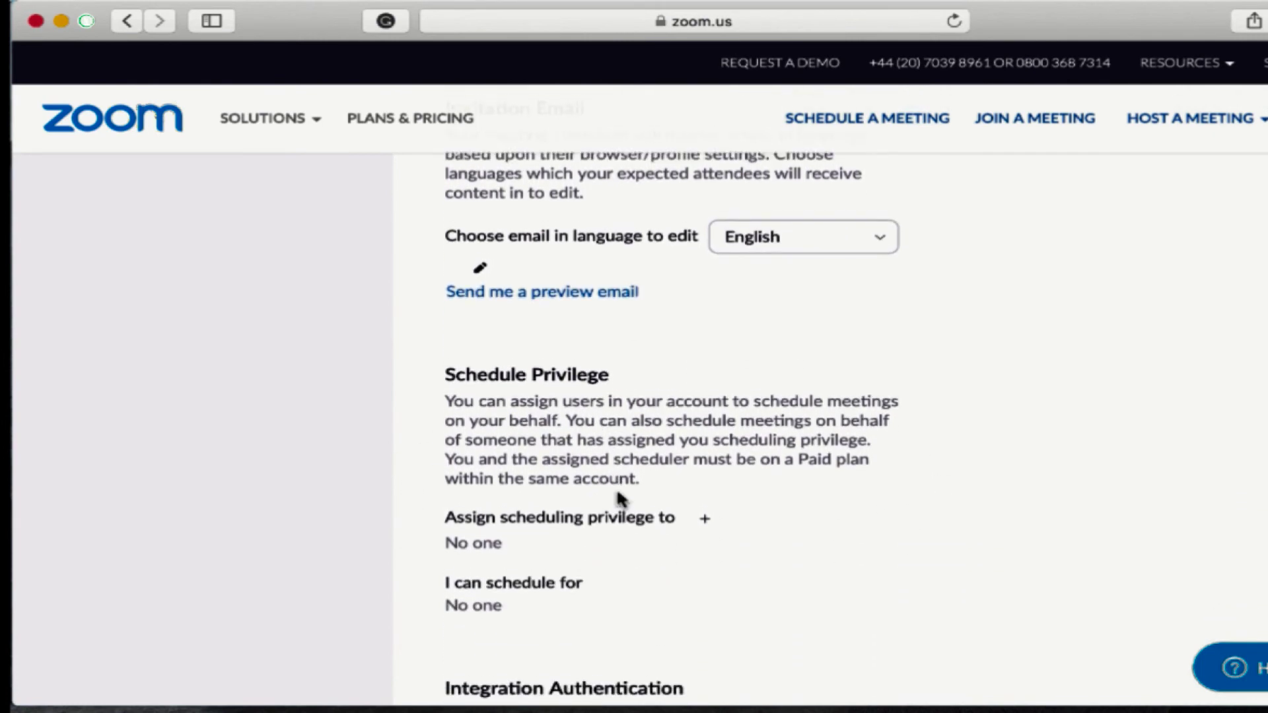